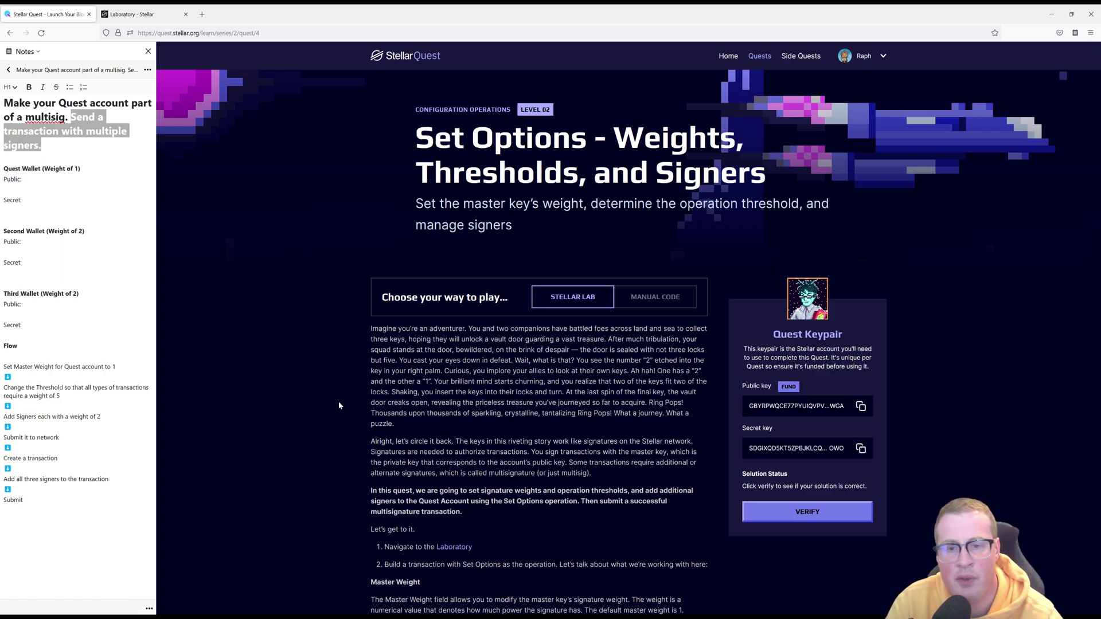
- Highlight the multisig goal and the wallet weight lines (Quest 1, Third Wallet 2) in the notes
{"action": "left_click_drag", "start_coordinate": [415, 138], "coordinate": [745, 149]}
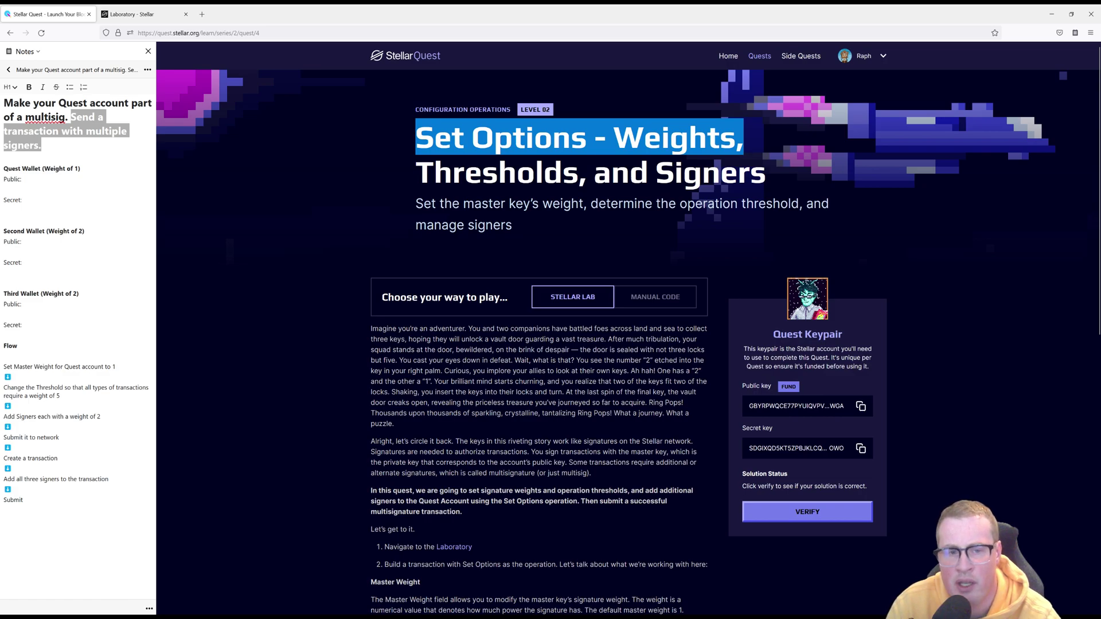
{"action": "left_click", "coordinate": [769, 178]}
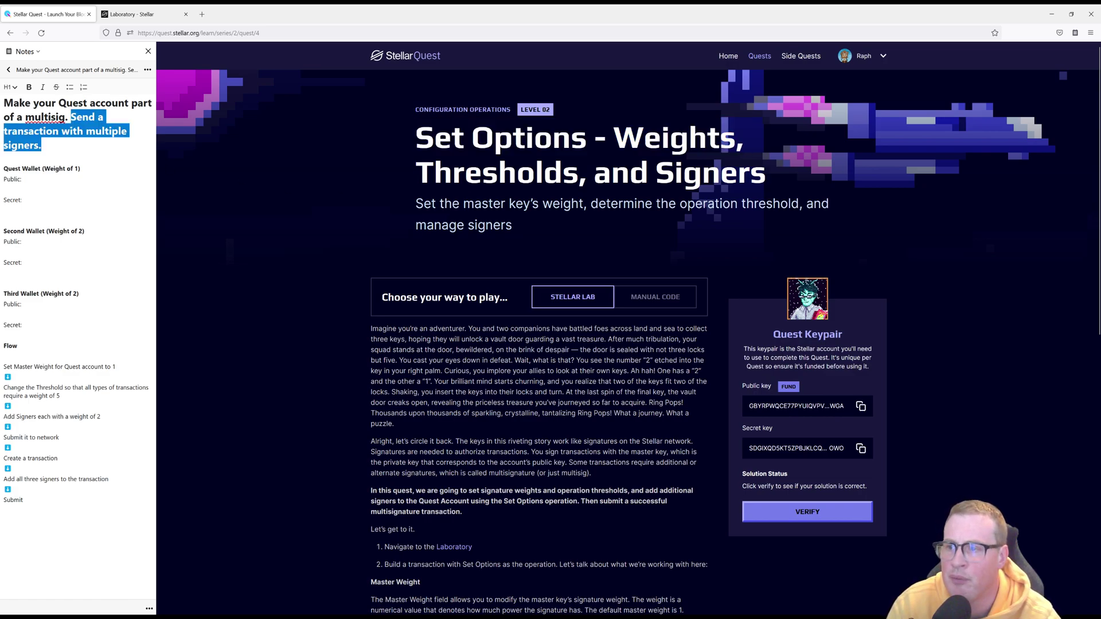
{"action": "left_click", "coordinate": [59, 131]}
{"action": "left_click_drag", "start_coordinate": [33, 103], "coordinate": [128, 130]}
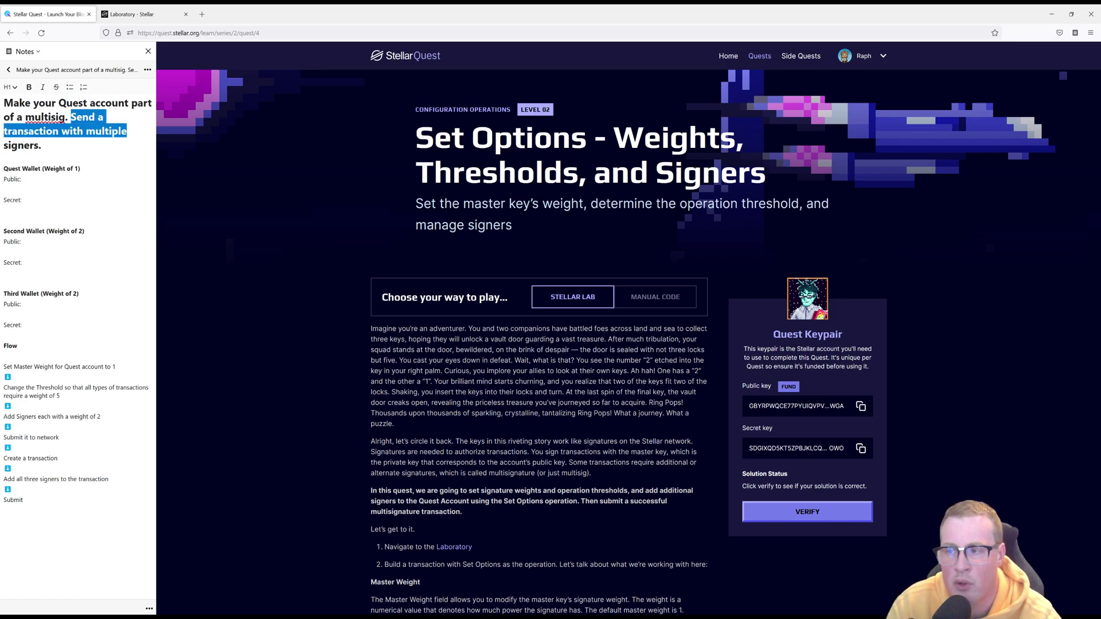
{"action": "left_click", "coordinate": [52, 144]}
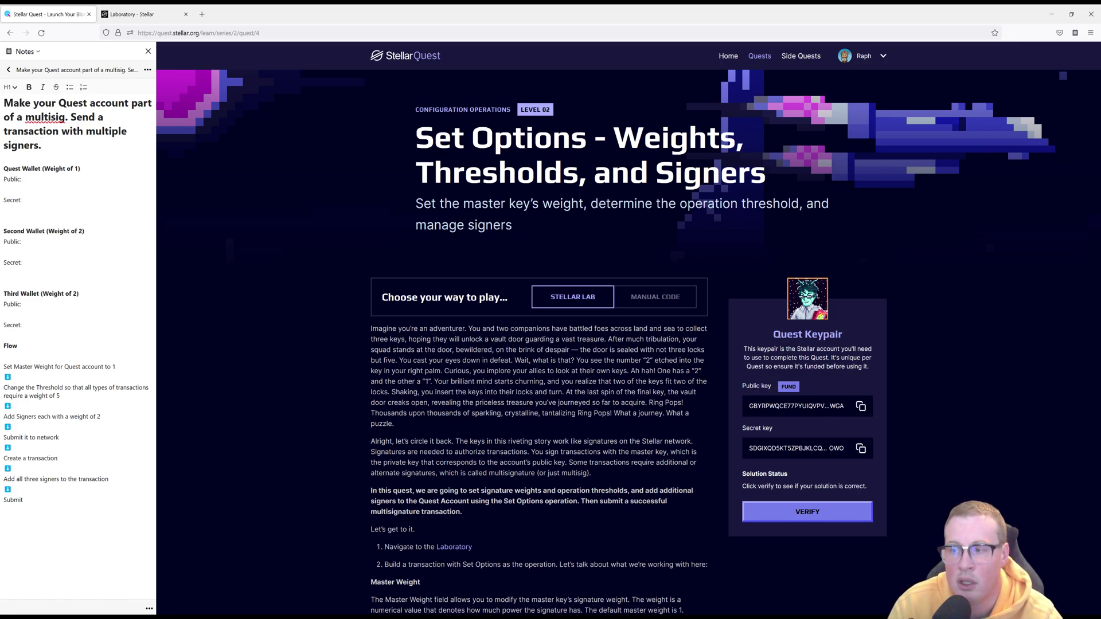
{"action": "left_click_drag", "start_coordinate": [3, 169], "coordinate": [24, 179]}
{"action": "left_click_drag", "start_coordinate": [26, 231], "coordinate": [85, 230]}
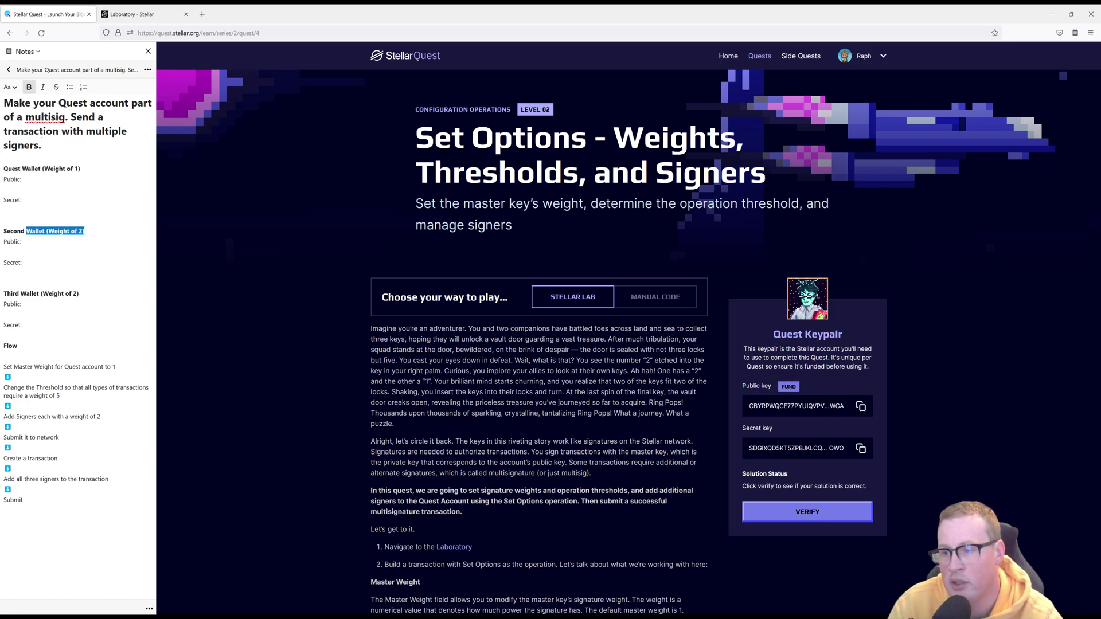
{"action": "left_click_drag", "start_coordinate": [20, 293], "coordinate": [79, 293]}
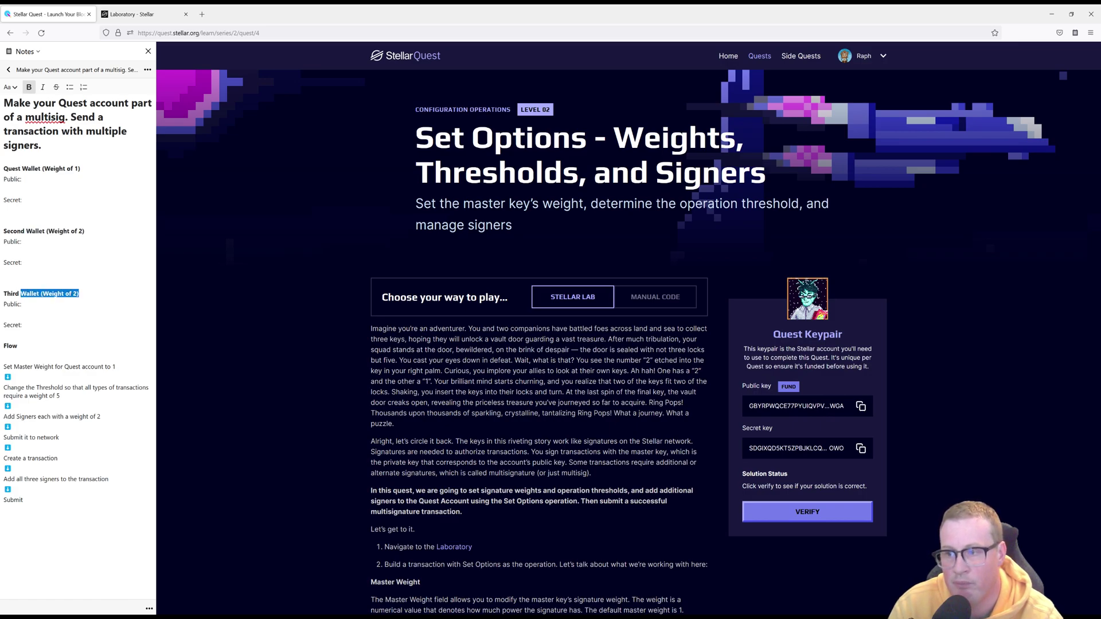
{"action": "left_click", "coordinate": [86, 309]}
{"action": "left_click_drag", "start_coordinate": [7, 168], "coordinate": [81, 168]}
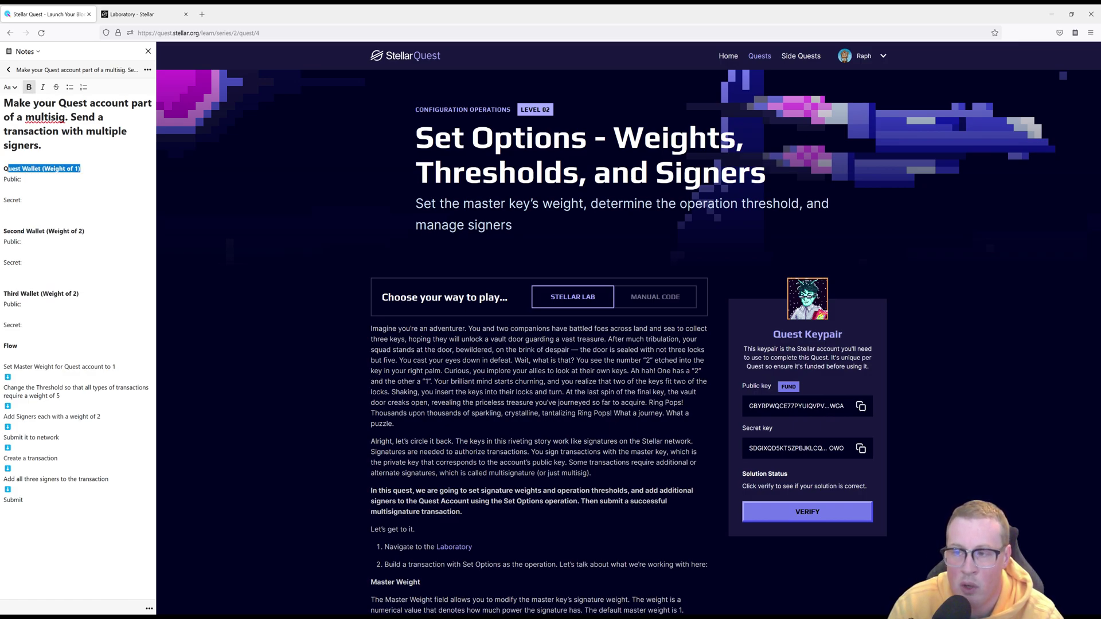
{"action": "left_click_drag", "start_coordinate": [20, 231], "coordinate": [85, 230]}
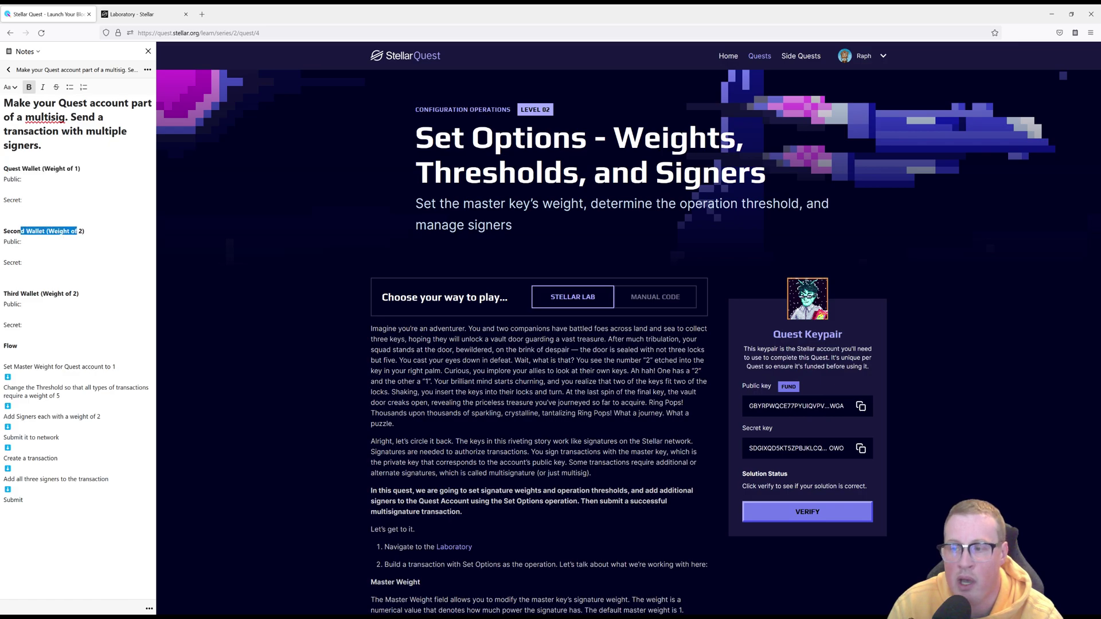
{"action": "left_click_drag", "start_coordinate": [23, 293], "coordinate": [79, 294]}
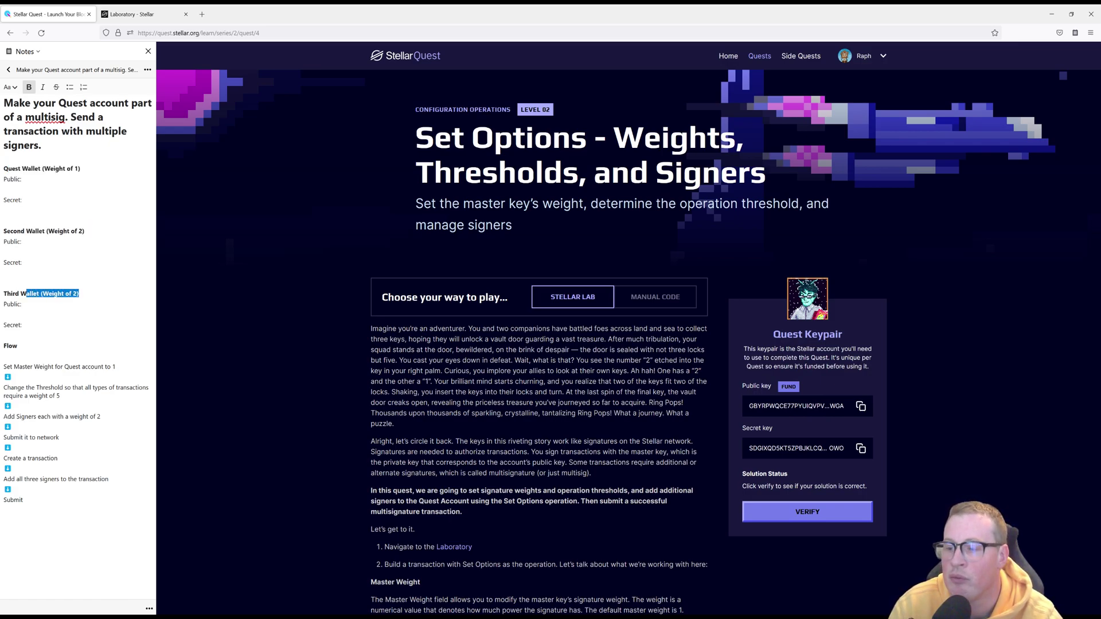
{"action": "left_click", "coordinate": [77, 314]}
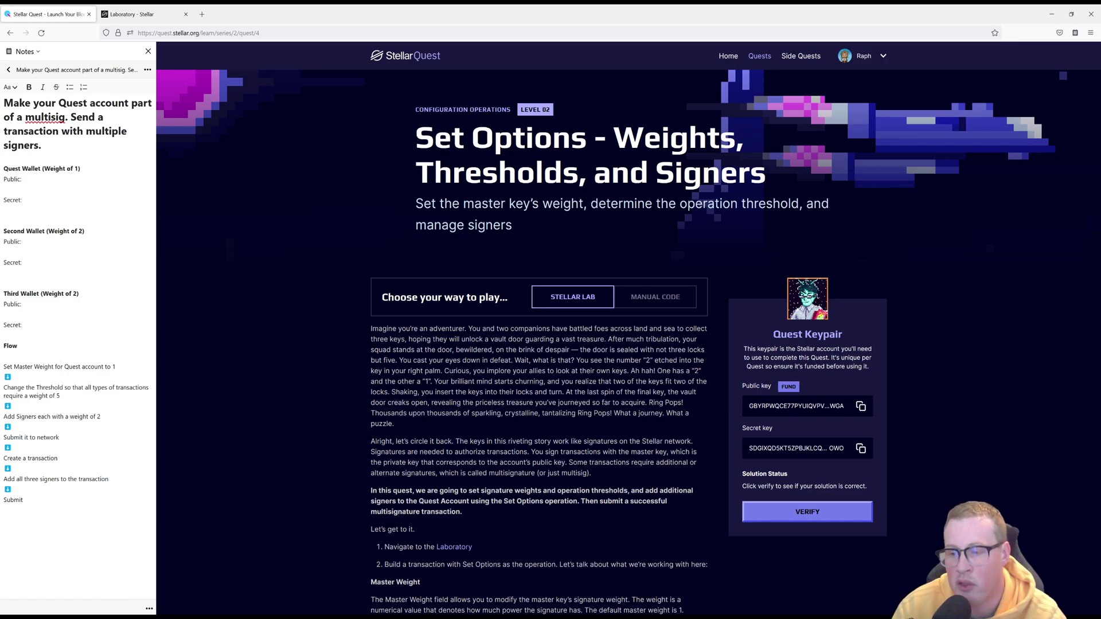
- Highlight the planned flow: master weight 1, threshold 5, and signers with weight 2
{"action": "left_click_drag", "start_coordinate": [13, 366], "coordinate": [62, 366]}
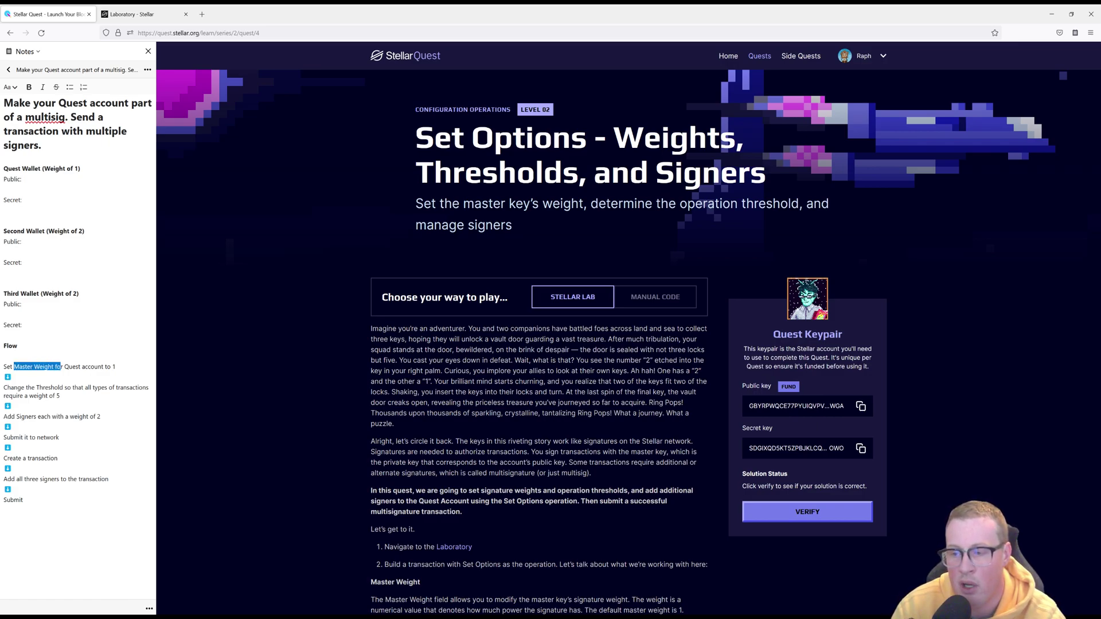
{"action": "double_click", "coordinate": [113, 367]}
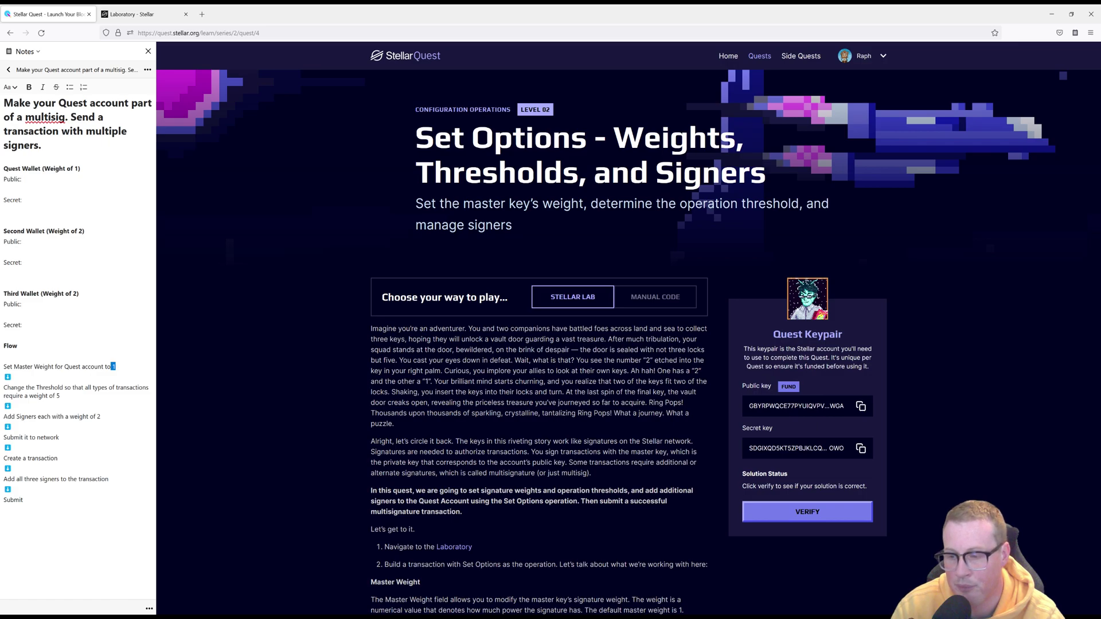
{"action": "left_click", "coordinate": [60, 395]}
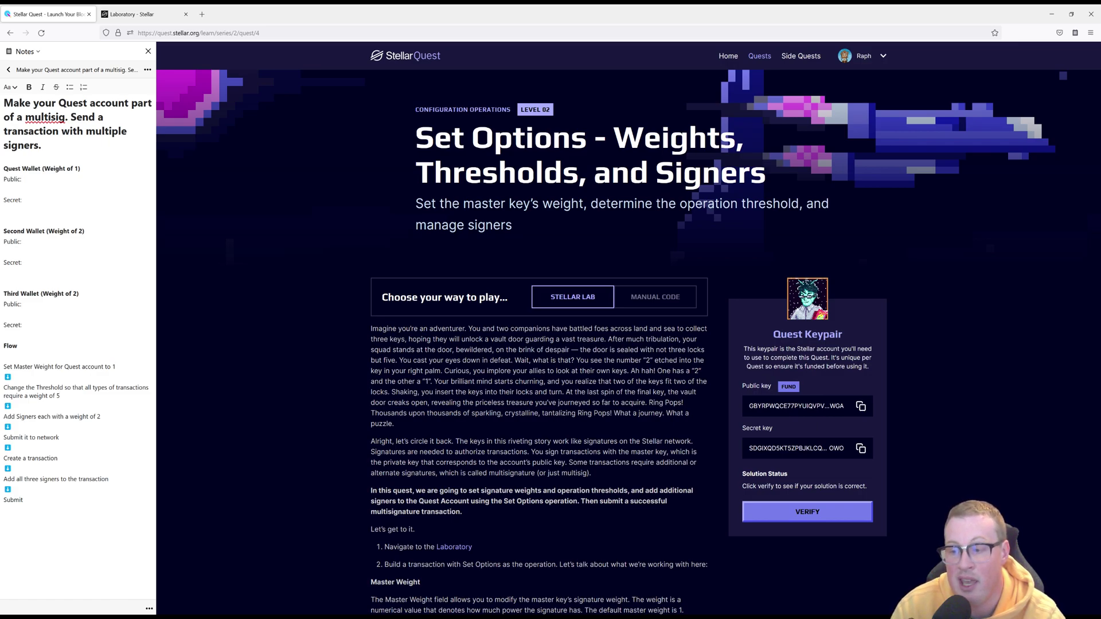
{"action": "left_click_drag", "start_coordinate": [17, 387], "coordinate": [59, 396]}
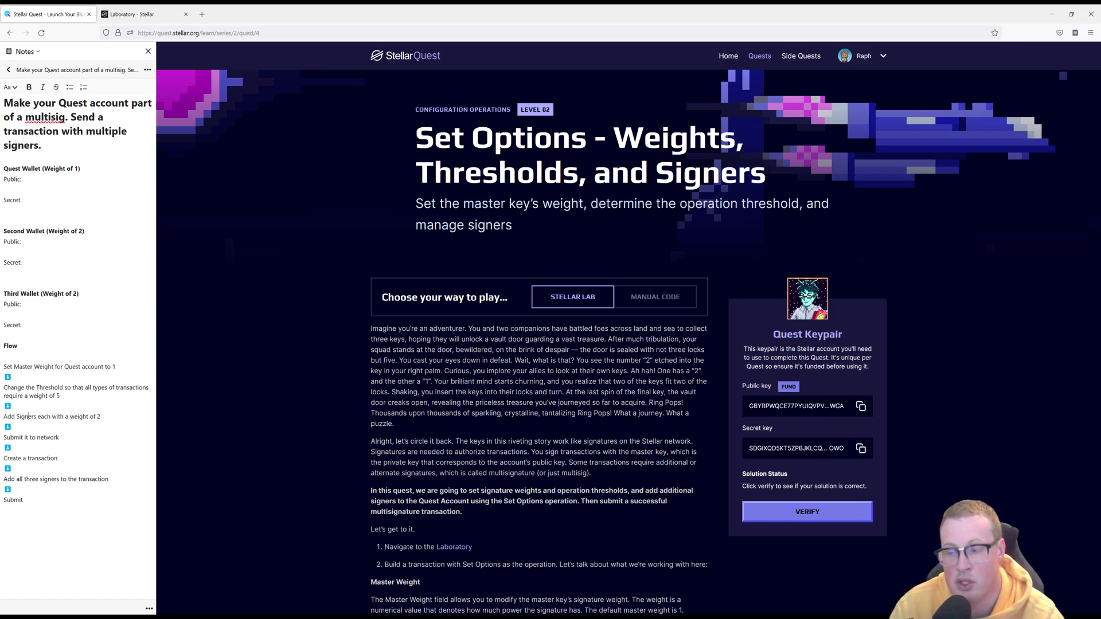
{"action": "left_click_drag", "start_coordinate": [28, 417], "coordinate": [100, 417]}
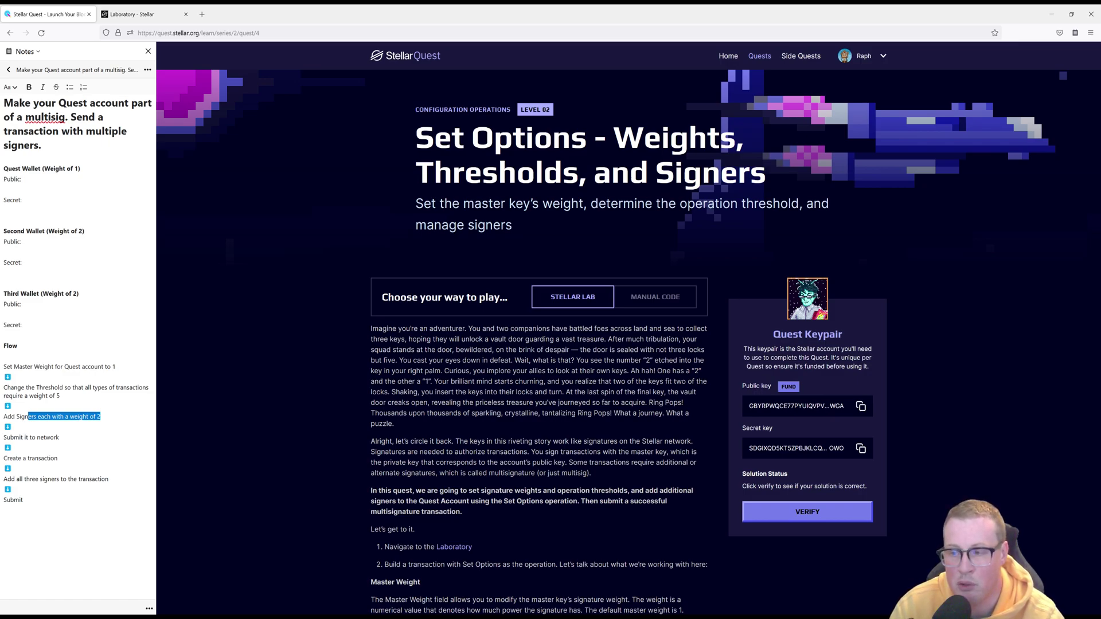
{"action": "left_click", "coordinate": [77, 533]}
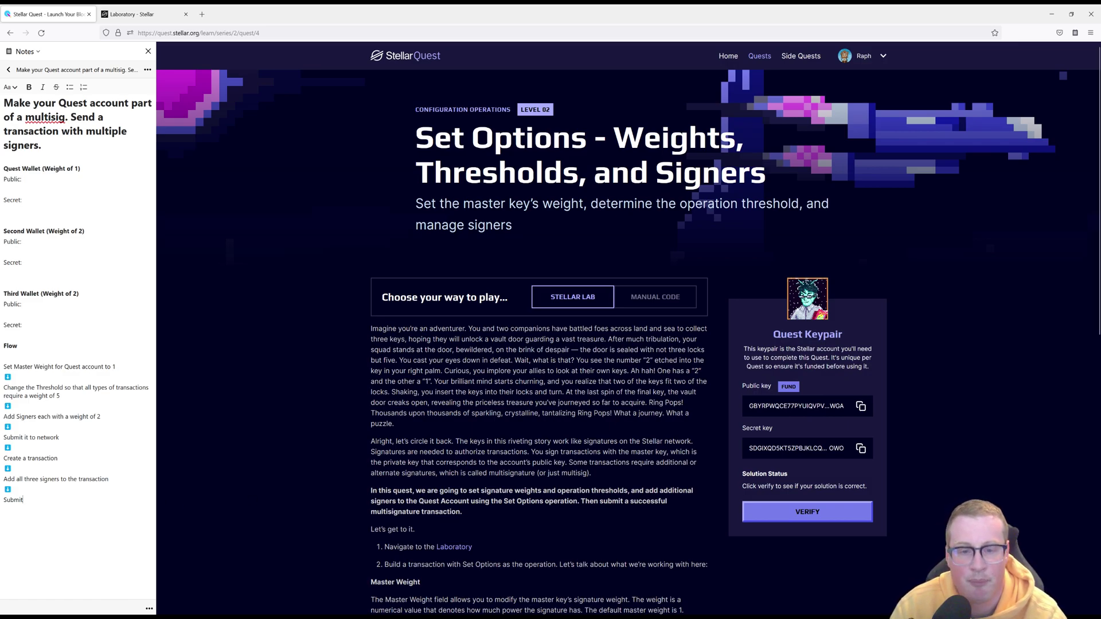
{"action": "scroll", "coordinate": [543, 387], "scroll_direction": "down", "scroll_amount": 2}
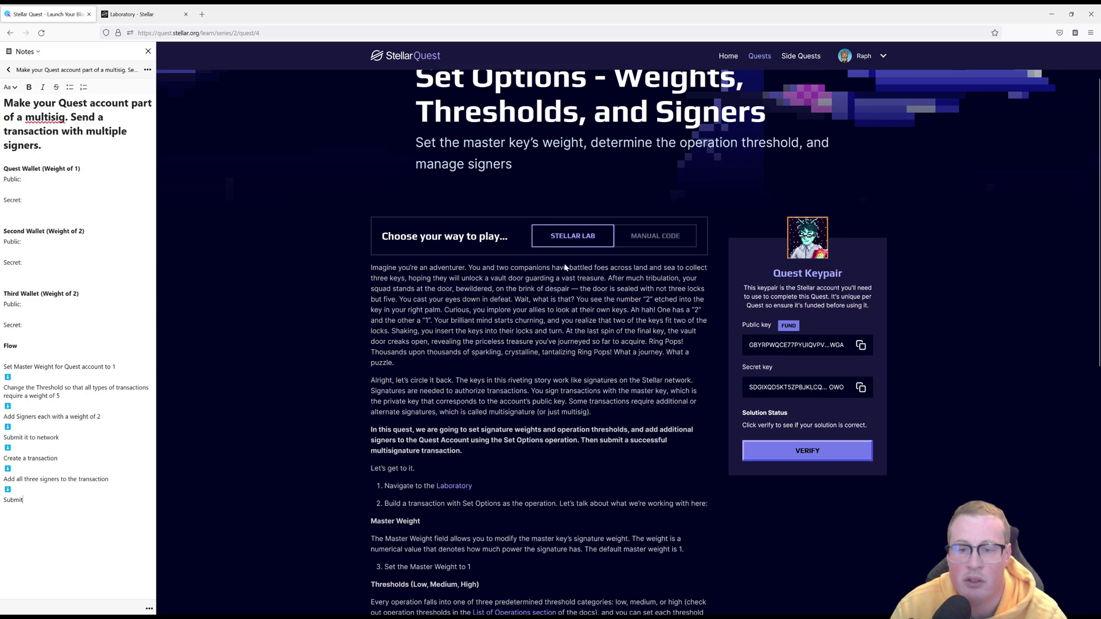
- Fund the quest account and paste its public and secret keys under Quest Wallet
{"action": "left_click", "coordinate": [788, 326]}
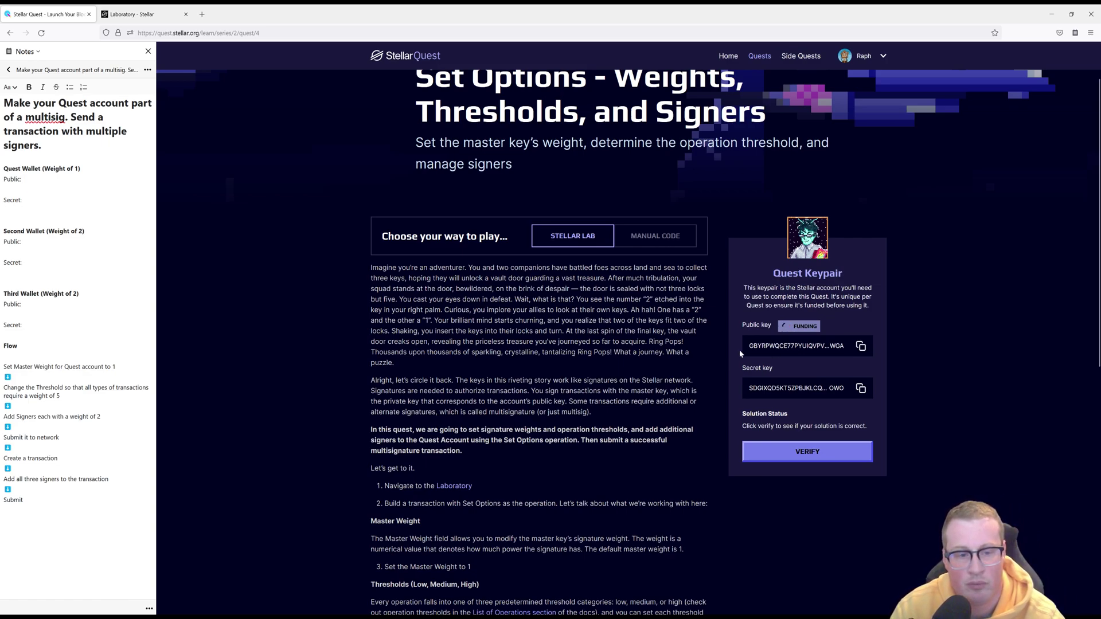
{"action": "scroll", "coordinate": [739, 379], "scroll_direction": "up", "scroll_amount": 2}
{"action": "left_click", "coordinate": [861, 407]}
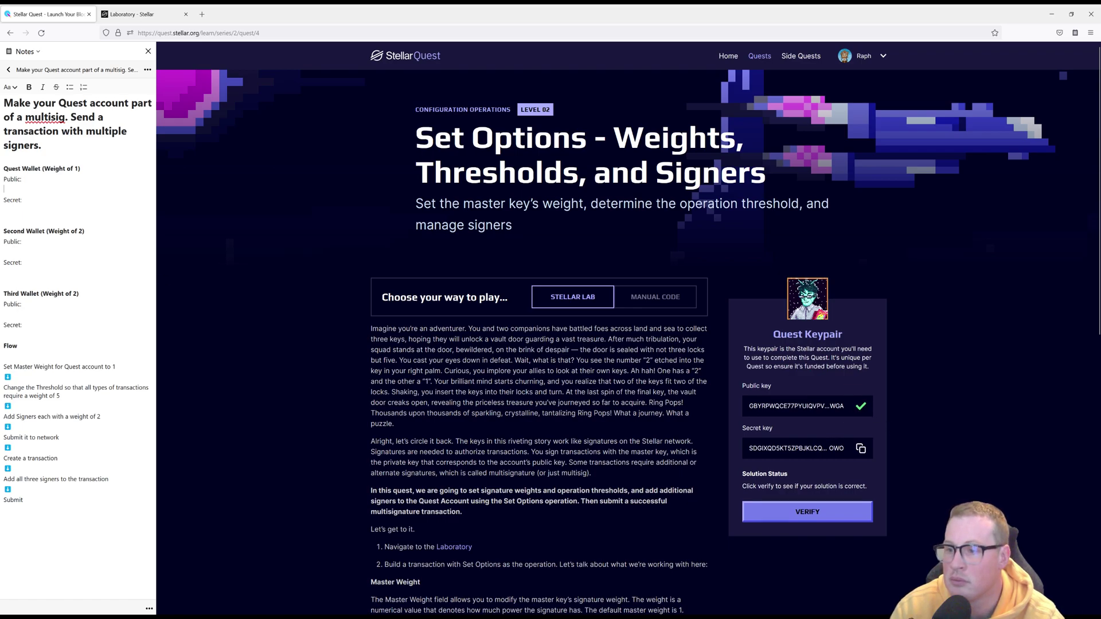
{"action": "key", "text": "ctrl+v"}
{"action": "left_click", "coordinate": [860, 447]}
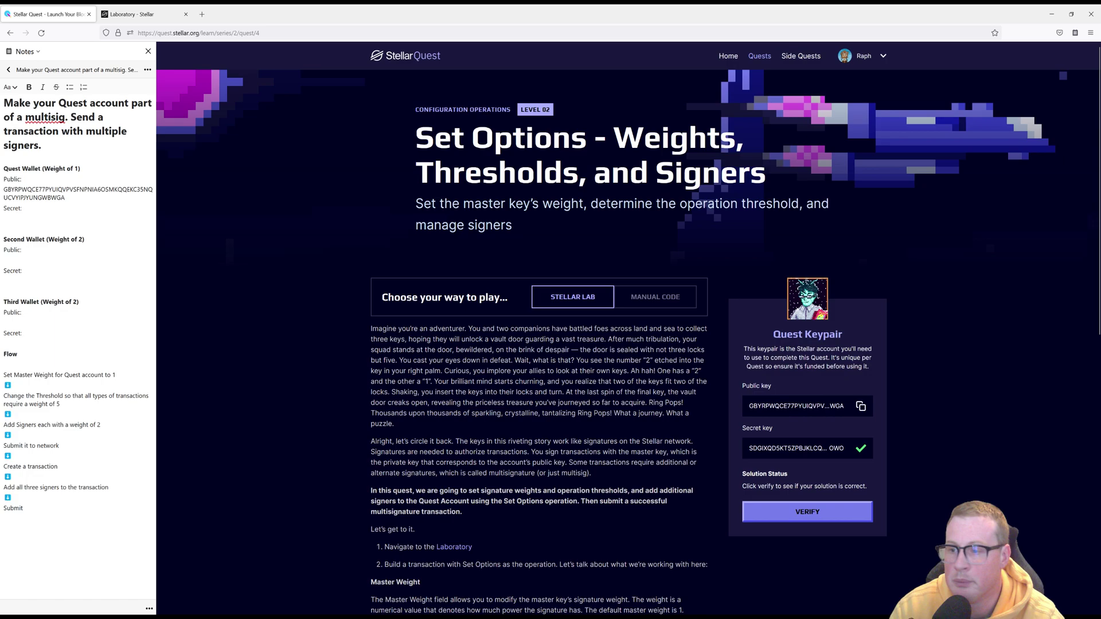
{"action": "key", "text": "ctrl+v"}
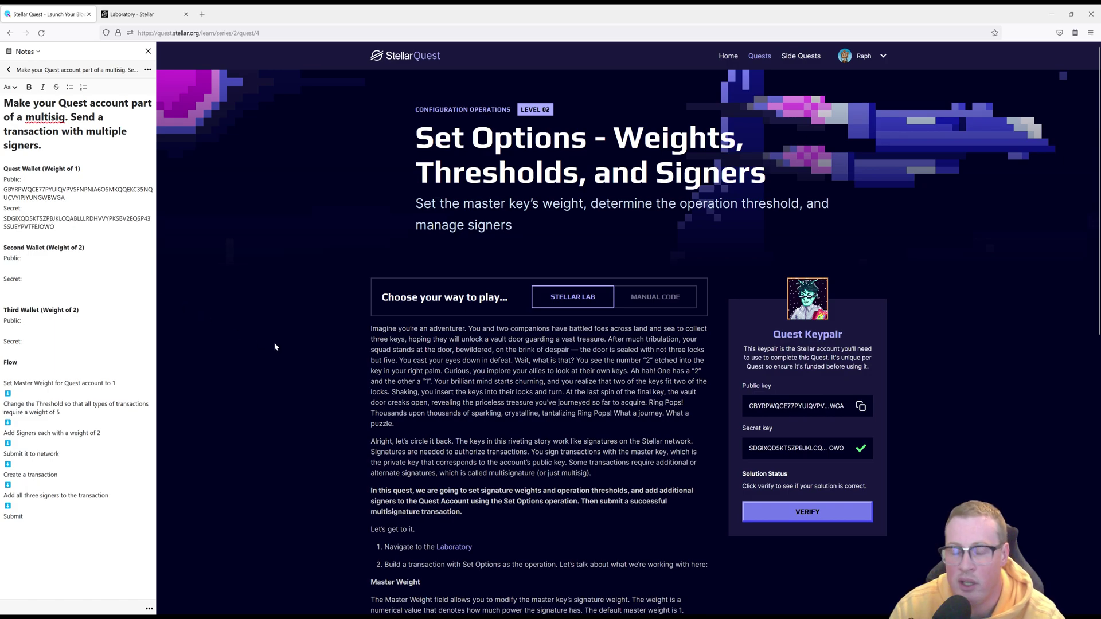
- Generate a keypair for the second wallet and fund it with test lumens
{"action": "left_click", "coordinate": [129, 15]}
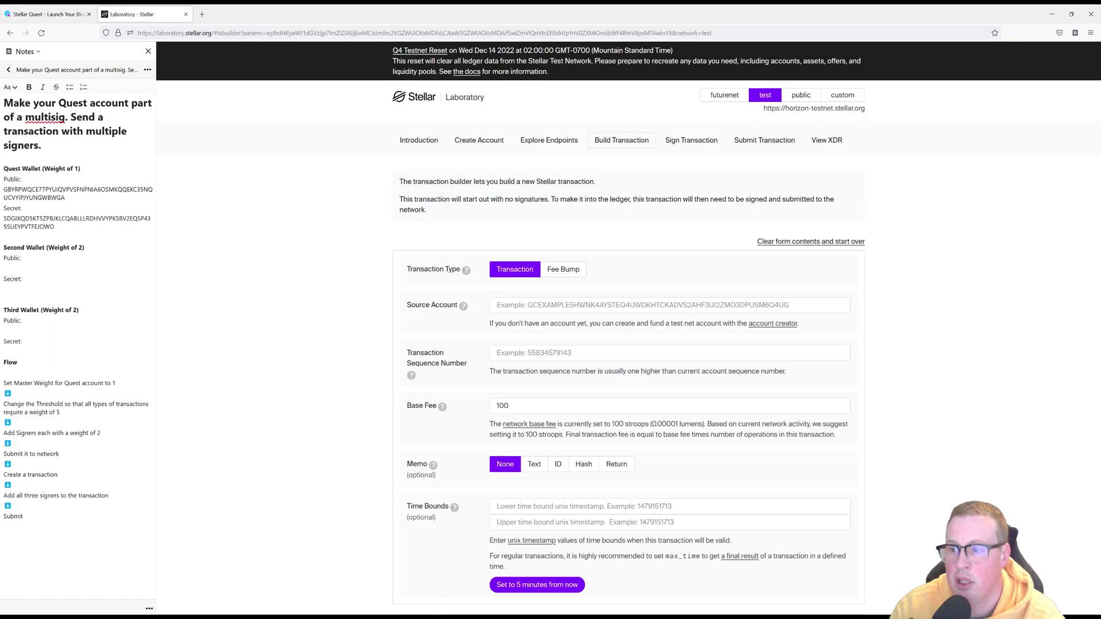
{"action": "left_click", "coordinate": [479, 140]}
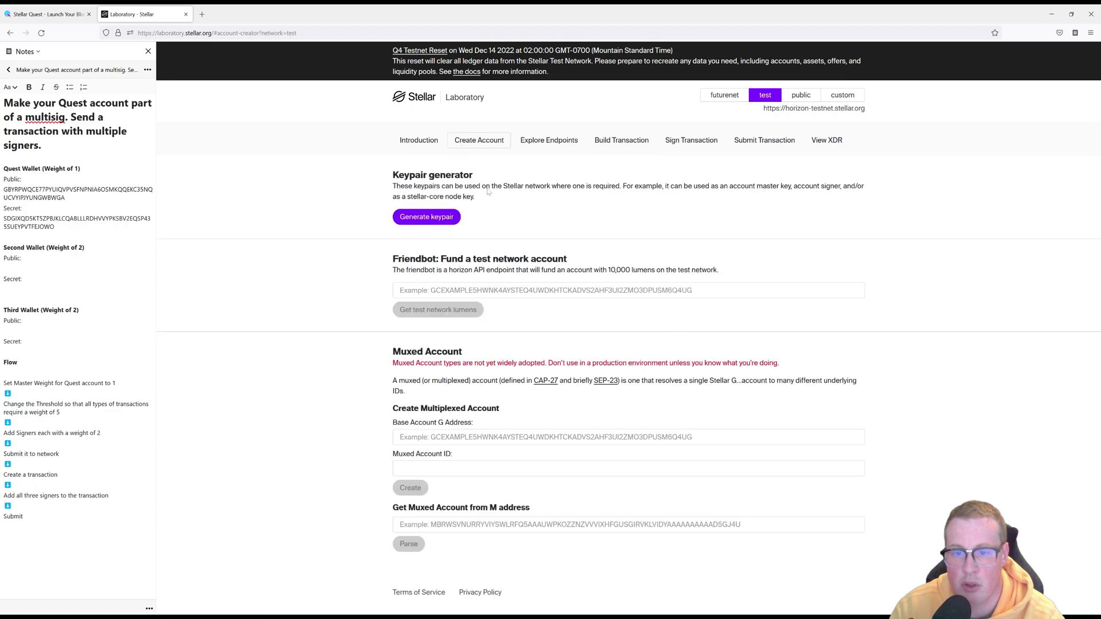
{"action": "left_click", "coordinate": [427, 216]}
{"action": "left_click_drag", "start_coordinate": [767, 242], "coordinate": [518, 242]}
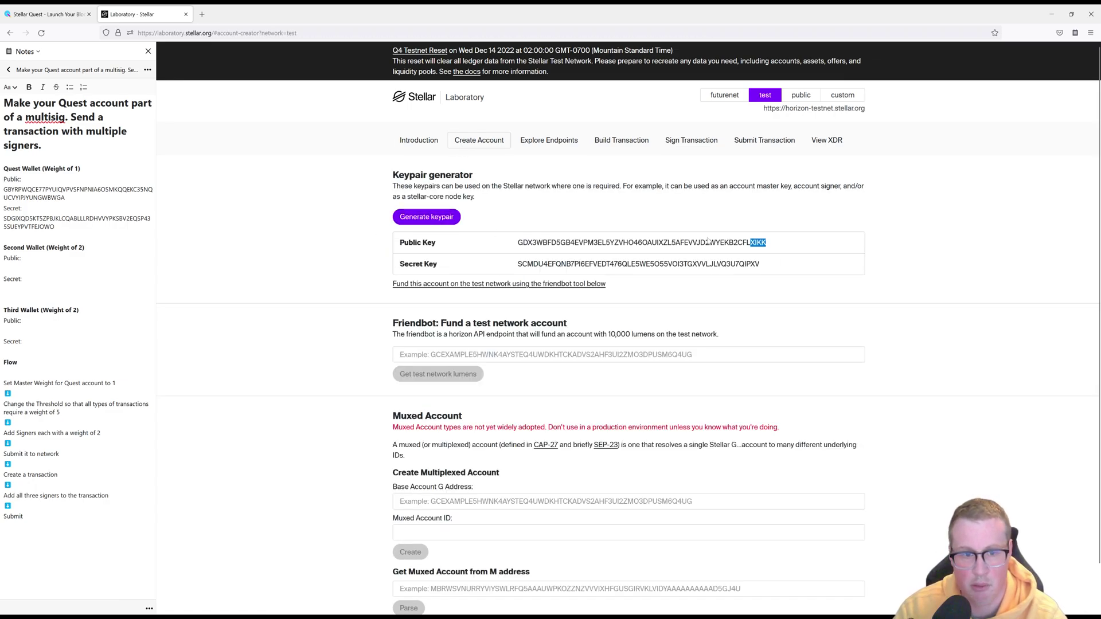
{"action": "key", "text": "ctrl+c"}
{"action": "left_click", "coordinate": [523, 355]}
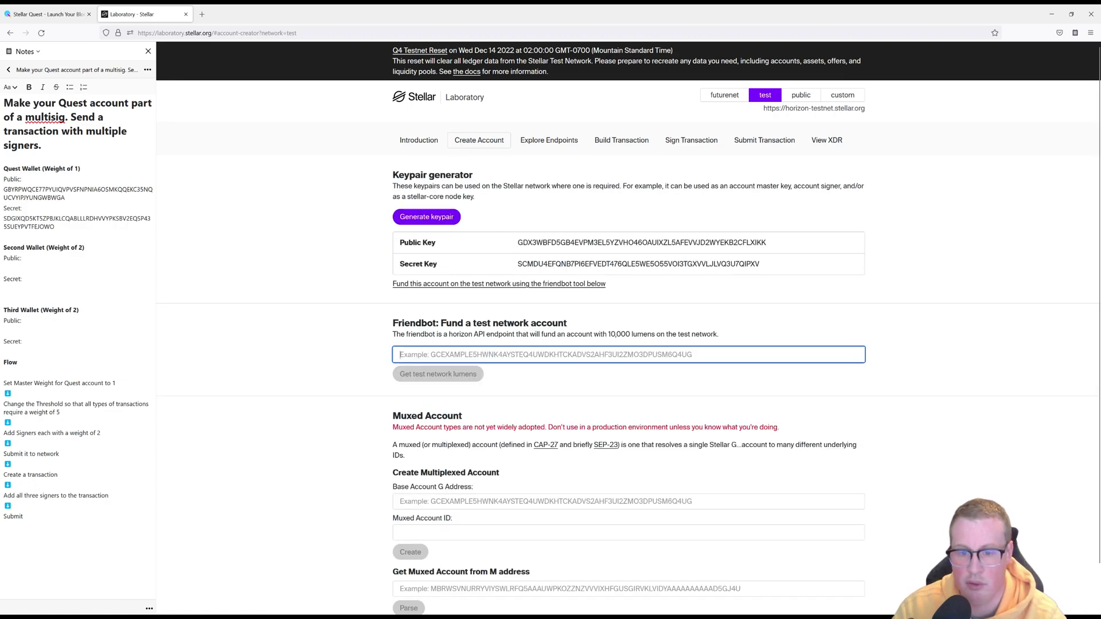
{"action": "key", "text": "ctrl+v"}
{"action": "left_click", "coordinate": [438, 373]}
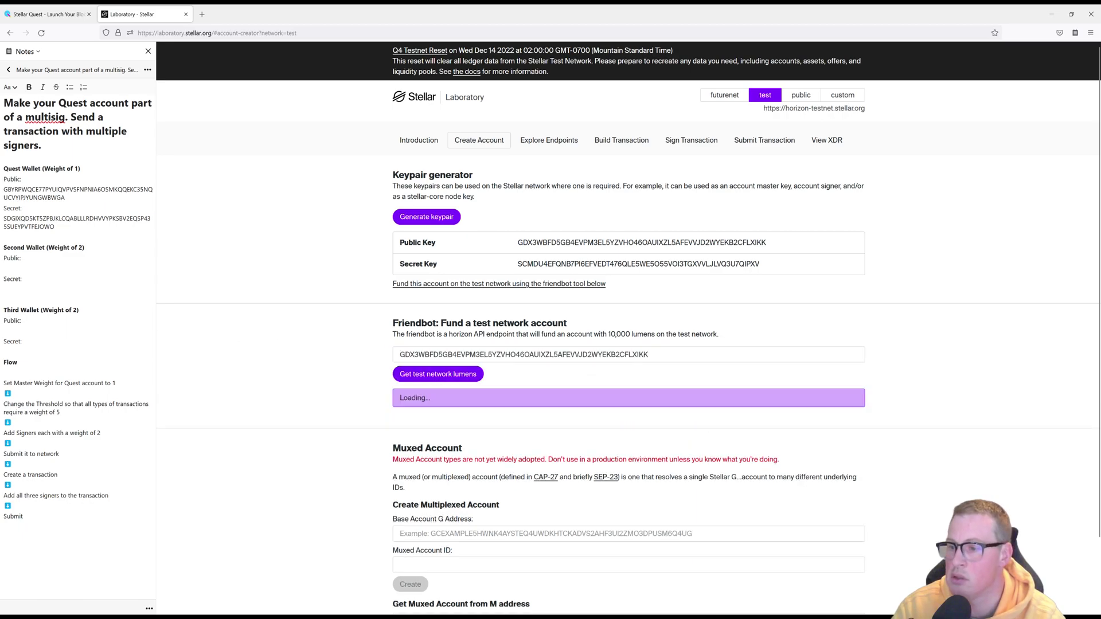
- Record the Second Wallet public and secret keys in the notes
{"action": "key", "text": "ctrl+v"}
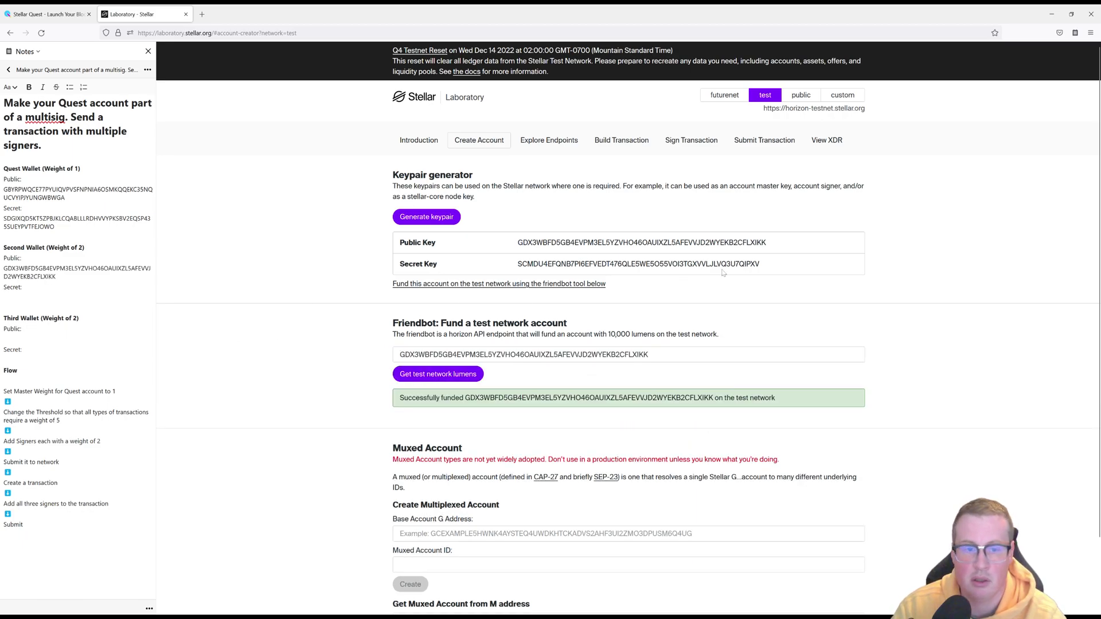
{"action": "left_click_drag", "start_coordinate": [760, 264], "coordinate": [518, 263]}
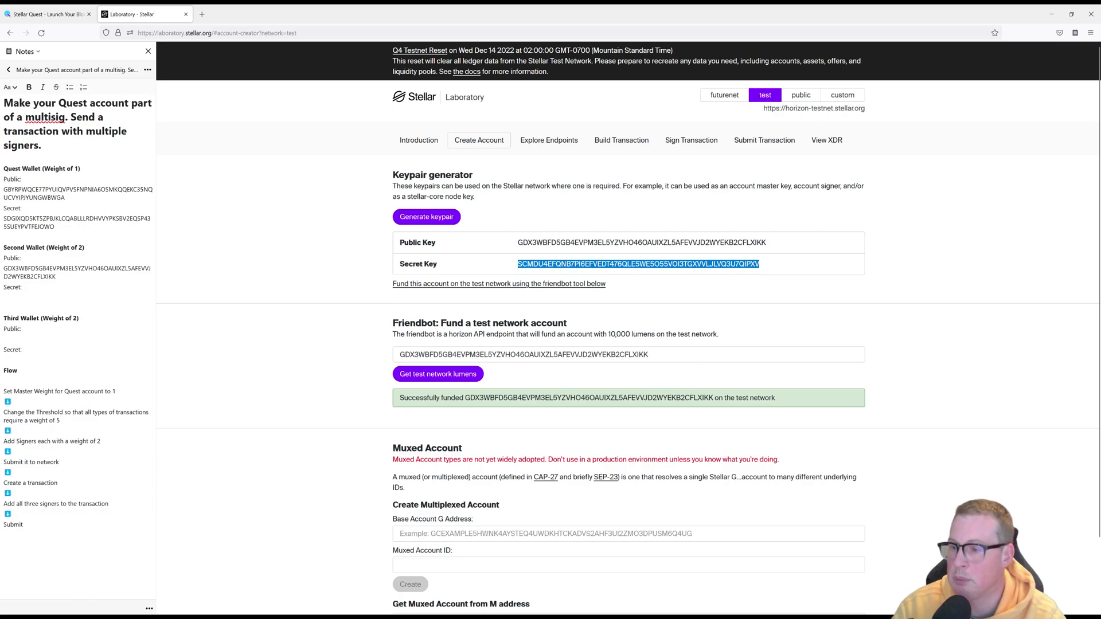
{"action": "left_click", "coordinate": [34, 287]}
{"action": "key", "text": "ctrl+v"}
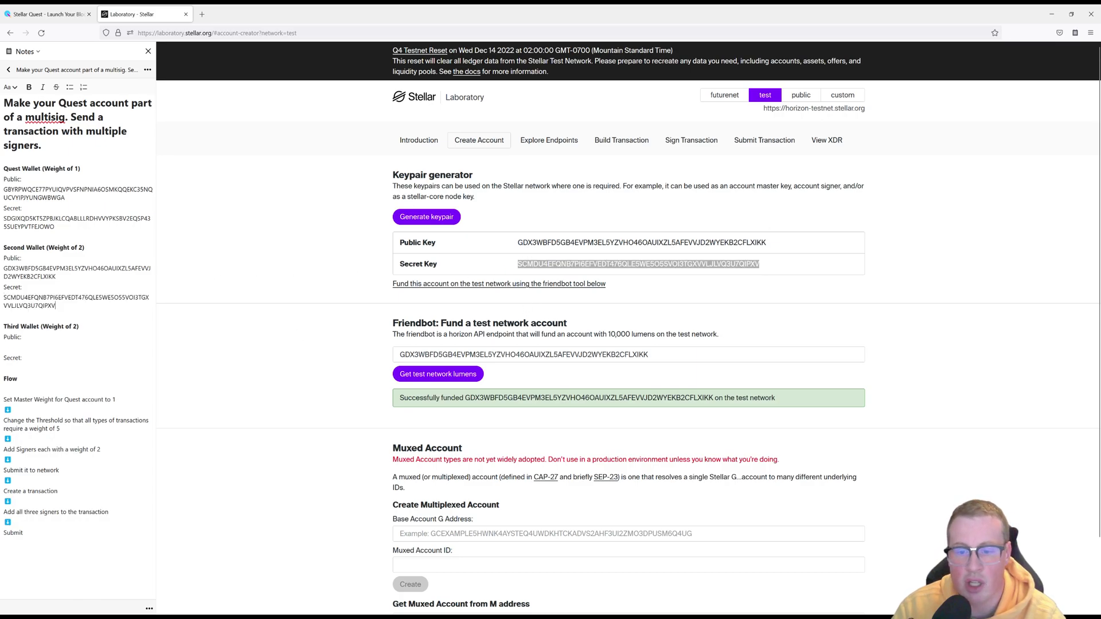
- Generate a third keypair and note its public key under Third Wallet
{"action": "left_click", "coordinate": [426, 217]}
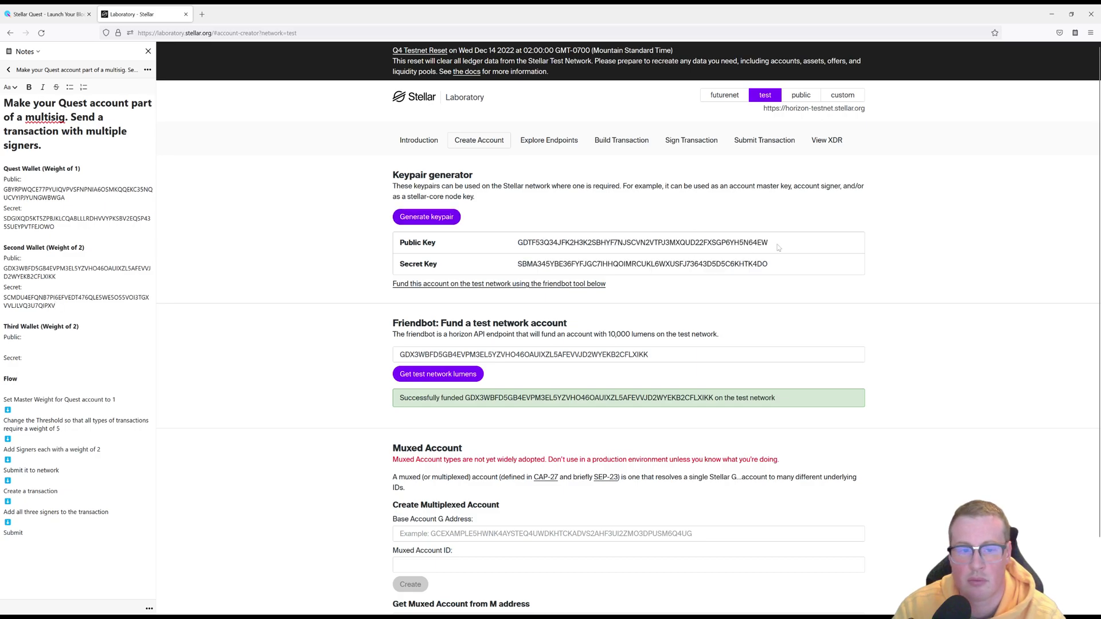
{"action": "left_click_drag", "start_coordinate": [780, 244], "coordinate": [501, 241]}
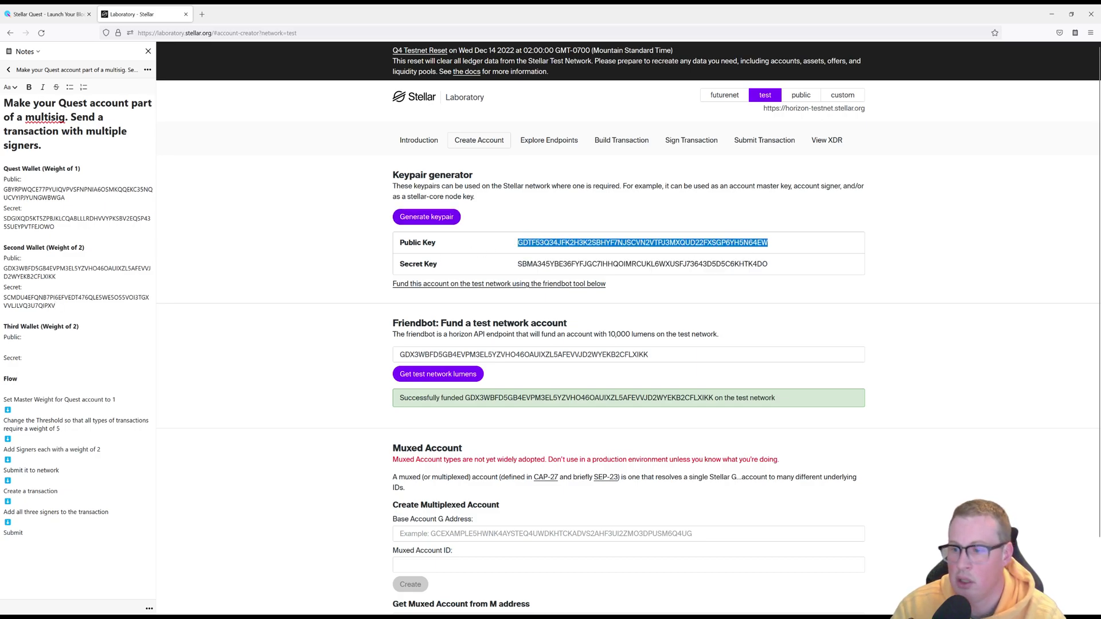
{"action": "key", "text": "ctrl+c"}
{"action": "left_click", "coordinate": [35, 346]}
{"action": "key", "text": "ctrl+v"}
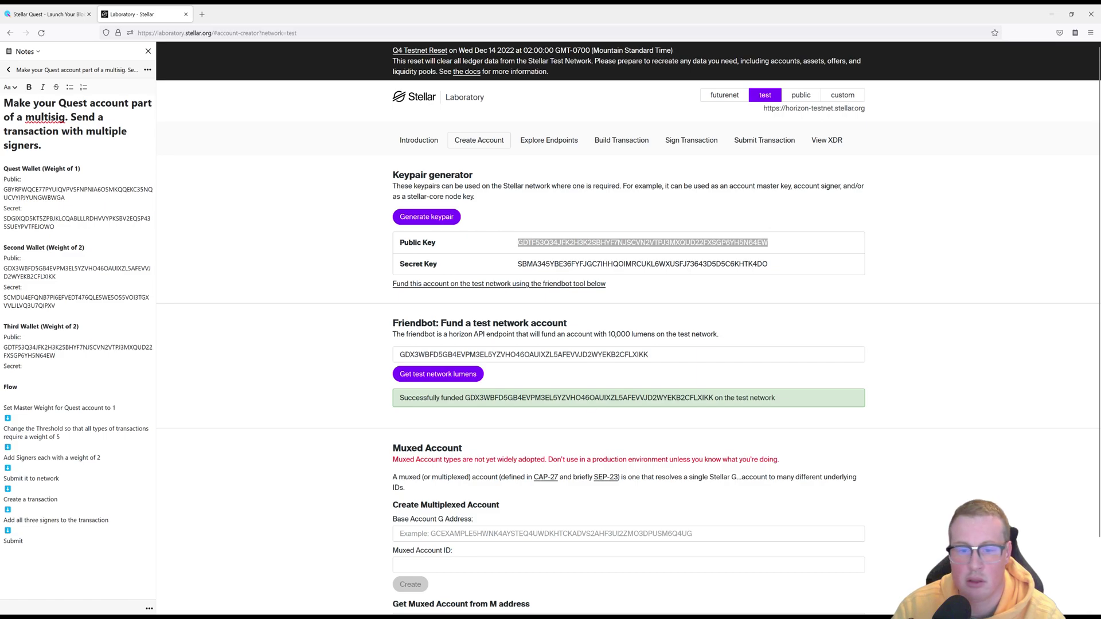
{"action": "left_click_drag", "start_coordinate": [783, 265], "coordinate": [574, 264]}
- Fund the third wallet with test lumens and note its secret key under Third Wallet secret
{"action": "left_click", "coordinate": [516, 354]}
{"action": "key", "text": "ctrl+a"}
{"action": "key", "text": "ctrl+v"}
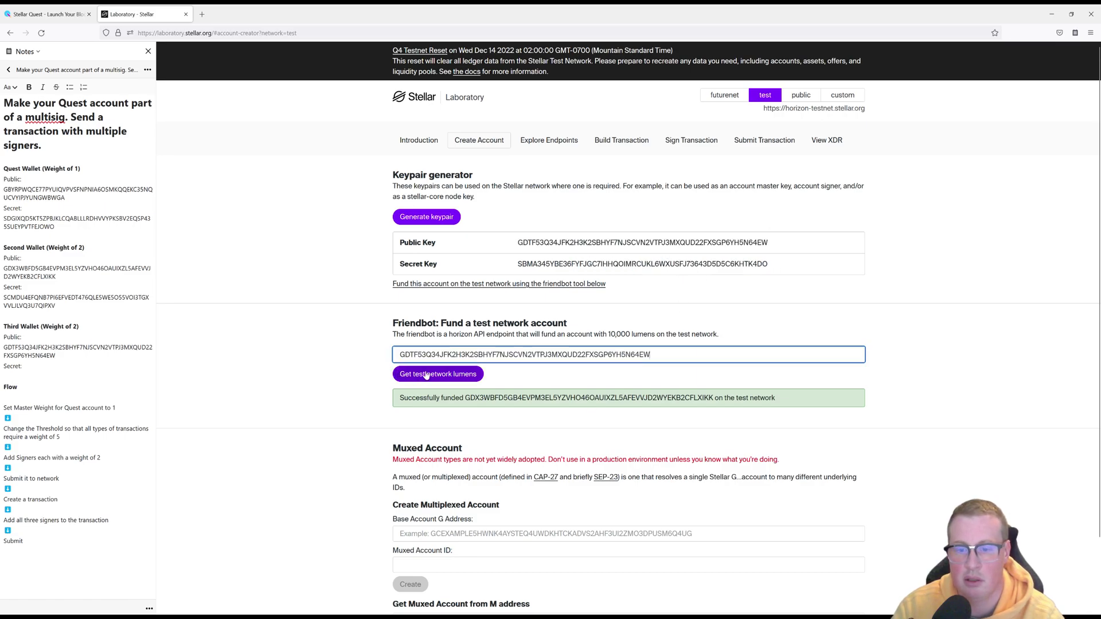
{"action": "left_click", "coordinate": [438, 373]}
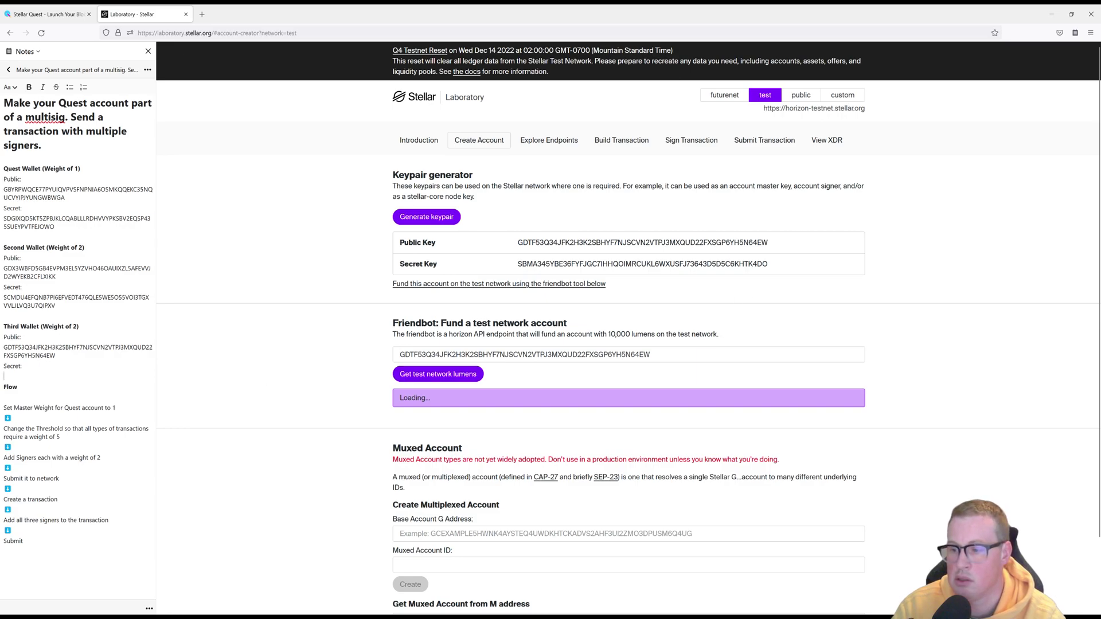
{"action": "key", "text": "ctrl+v"}
{"action": "key", "text": "ctrl+z"}
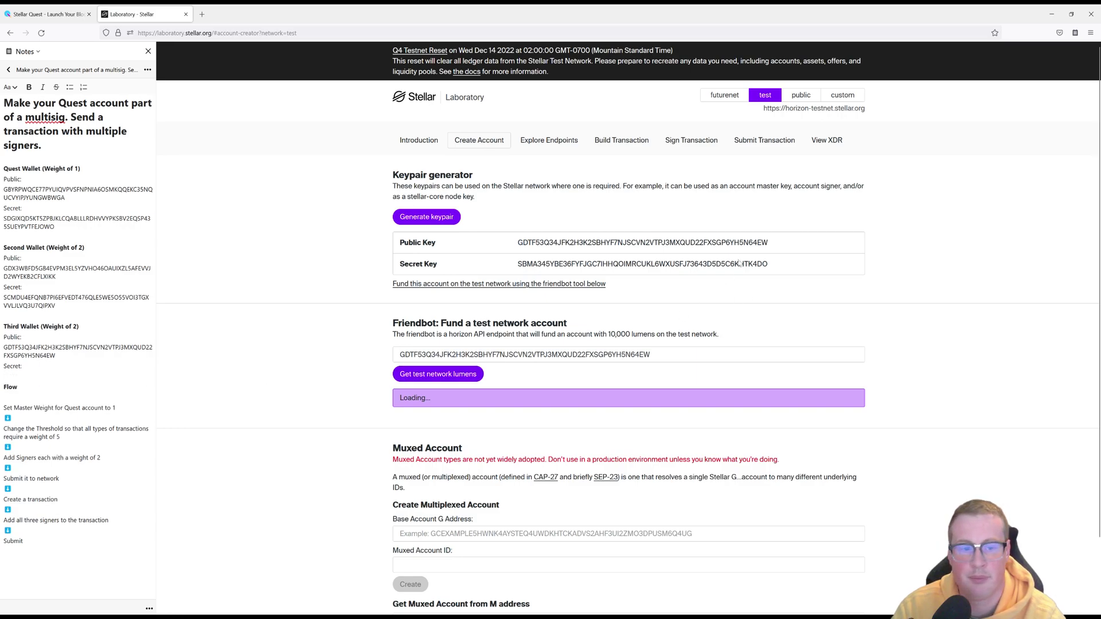
{"action": "left_click_drag", "start_coordinate": [772, 264], "coordinate": [498, 267]}
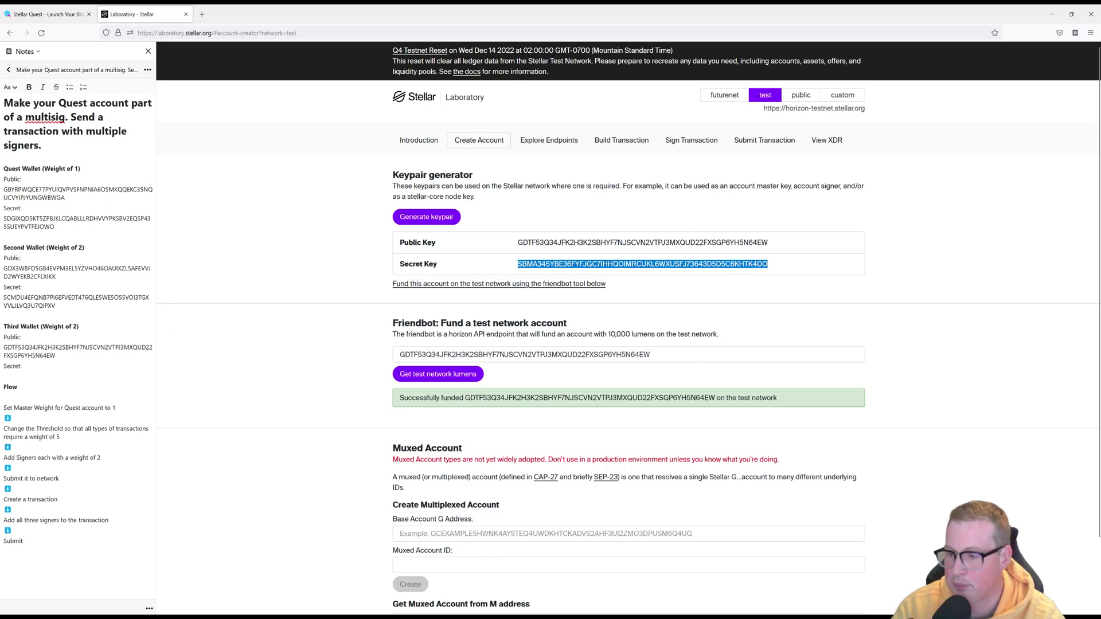
{"action": "left_click", "coordinate": [18, 375]}
{"action": "key", "text": "ctrl+v"}
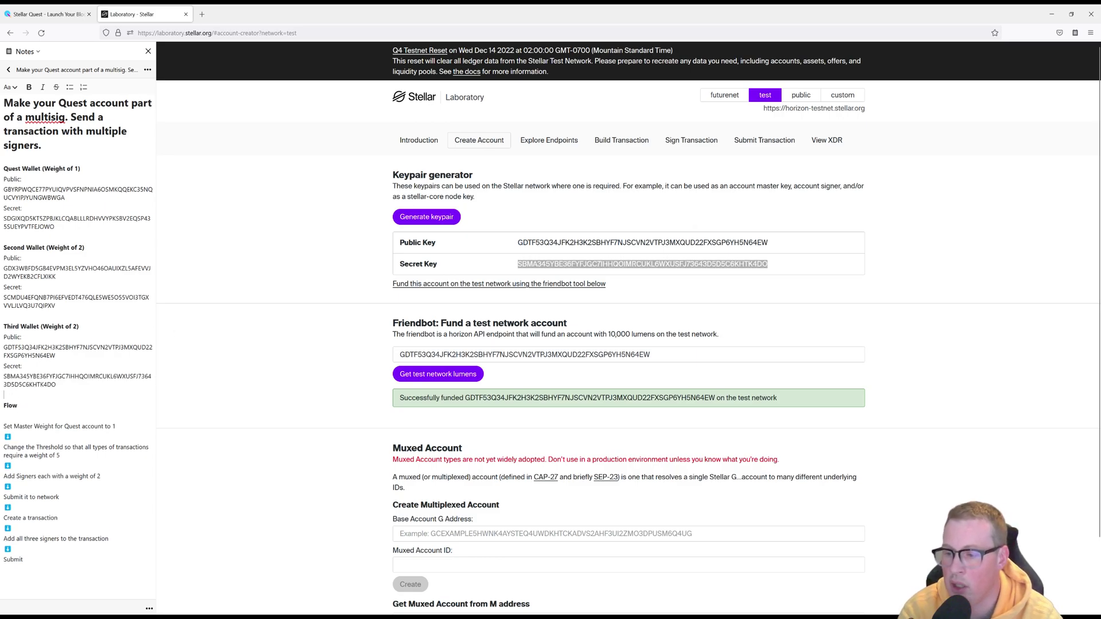
- Start a transaction with the Quest wallet as source, fetch its sequence, and choose Set Options
{"action": "left_click", "coordinate": [620, 140]}
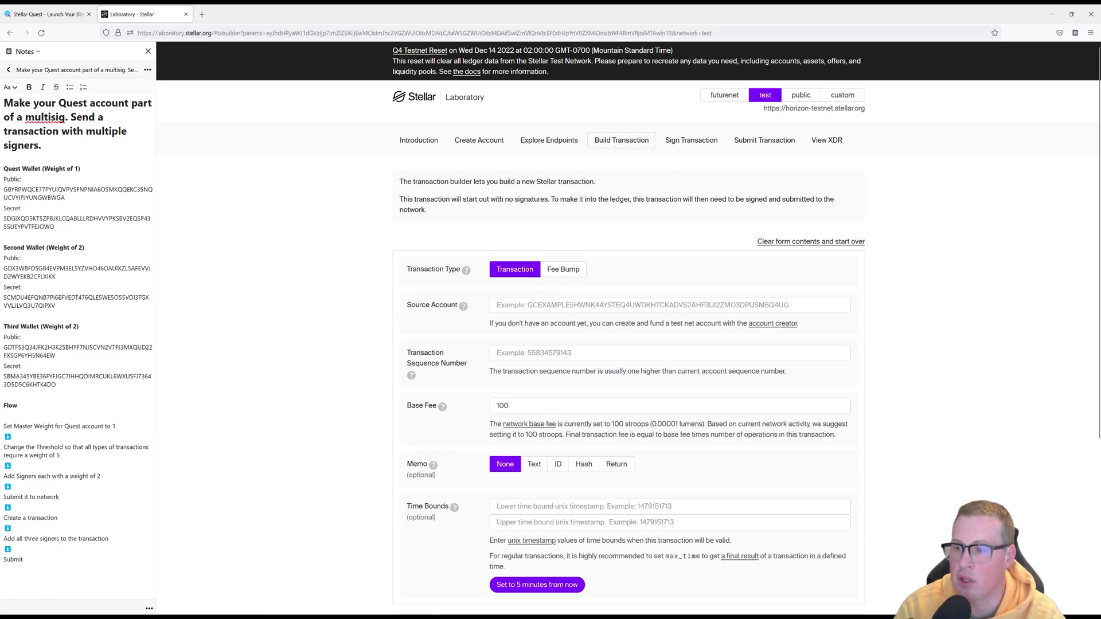
{"action": "triple_click", "coordinate": [54, 192]}
{"action": "key", "text": "ctrl+c"}
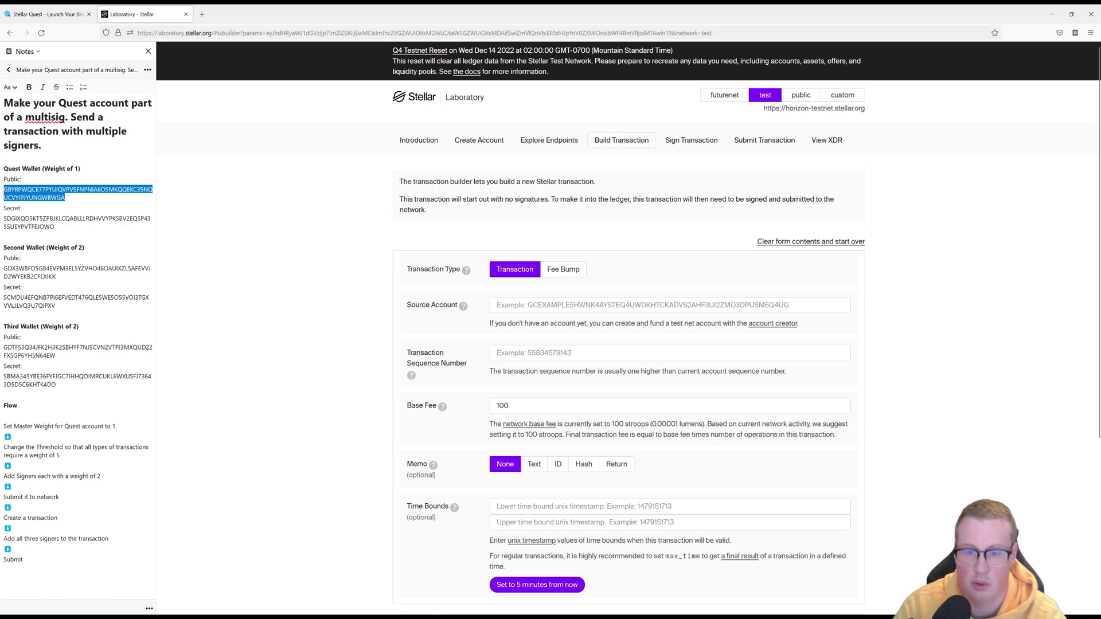
{"action": "left_click", "coordinate": [671, 304]}
{"action": "key", "text": "ctrl+v"}
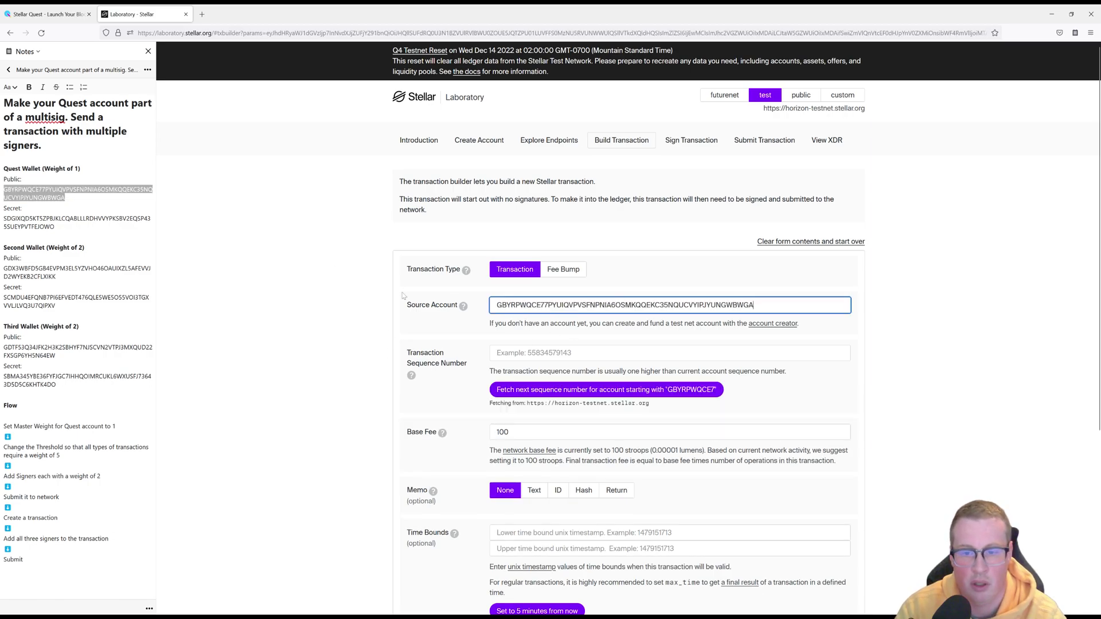
{"action": "scroll", "coordinate": [601, 344], "scroll_direction": "down", "scroll_amount": 1}
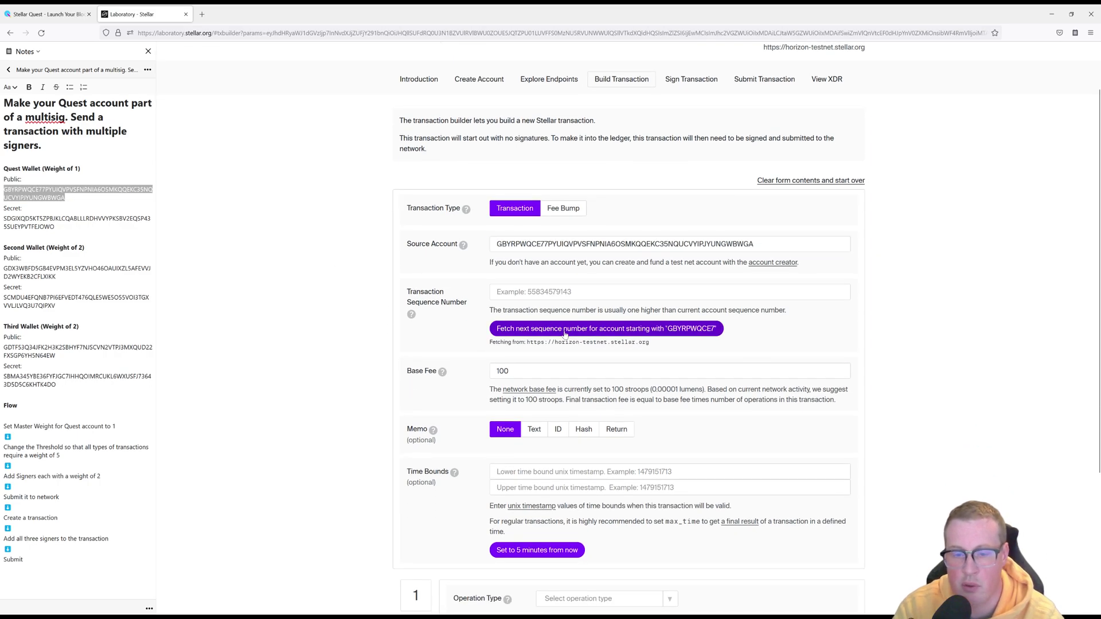
{"action": "left_click", "coordinate": [606, 328]}
{"action": "scroll", "coordinate": [516, 387], "scroll_direction": "down", "scroll_amount": 2}
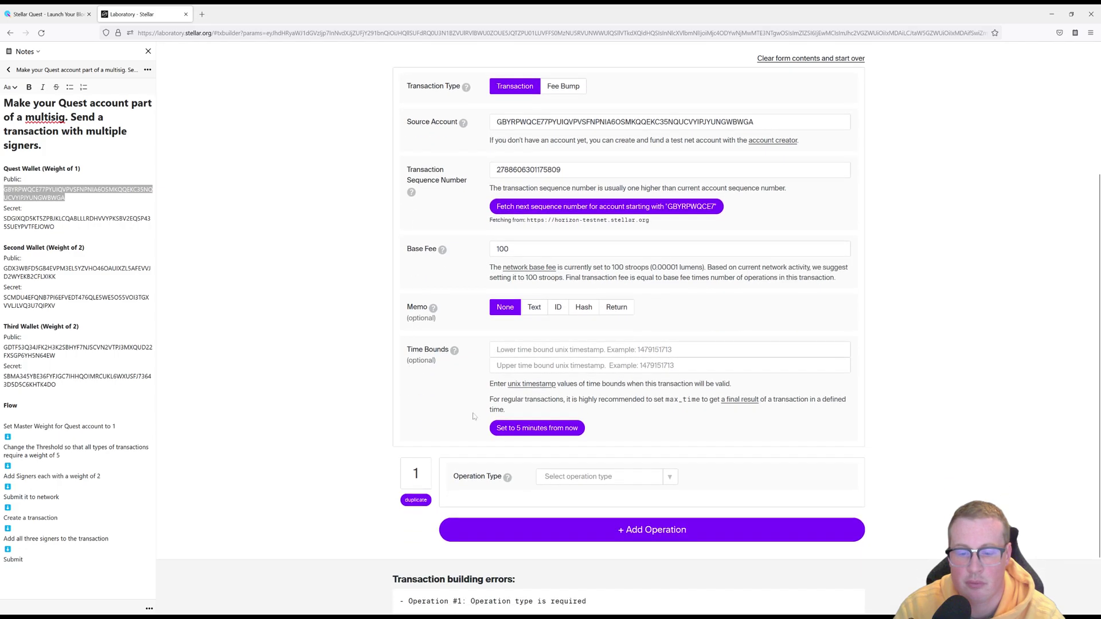
{"action": "left_click", "coordinate": [575, 476]}
{"action": "left_click", "coordinate": [557, 329]}
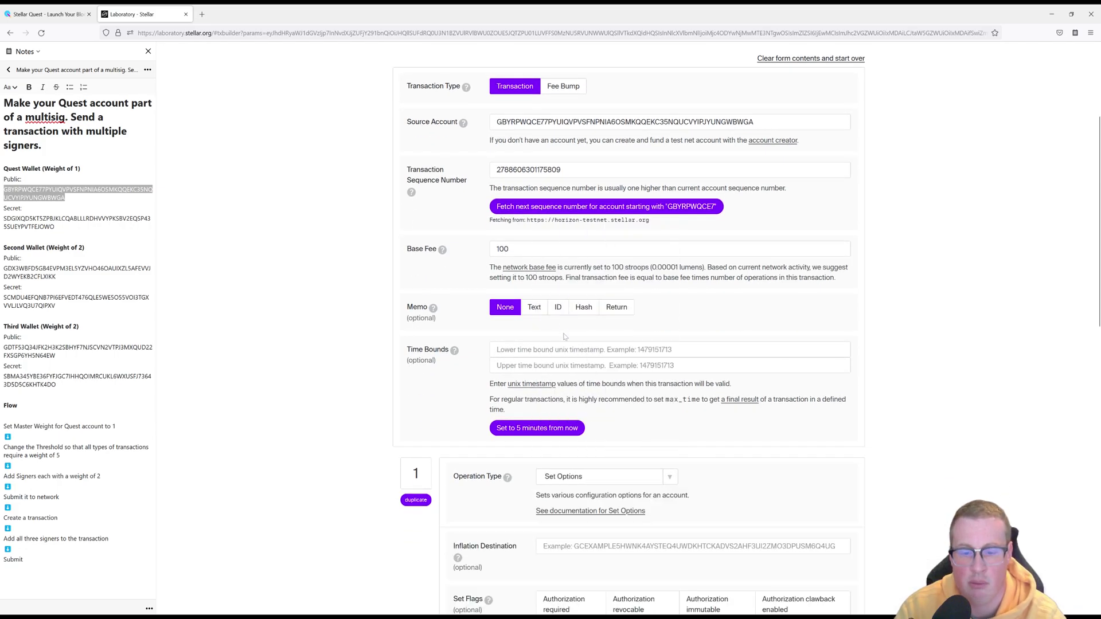
{"action": "scroll", "coordinate": [704, 526], "scroll_direction": "down", "scroll_amount": 1}
{"action": "scroll", "coordinate": [704, 526], "scroll_direction": "down", "scroll_amount": 2}
{"action": "scroll", "coordinate": [704, 526], "scroll_direction": "down", "scroll_amount": 2}
{"action": "scroll", "coordinate": [704, 526], "scroll_direction": "down", "scroll_amount": 1}
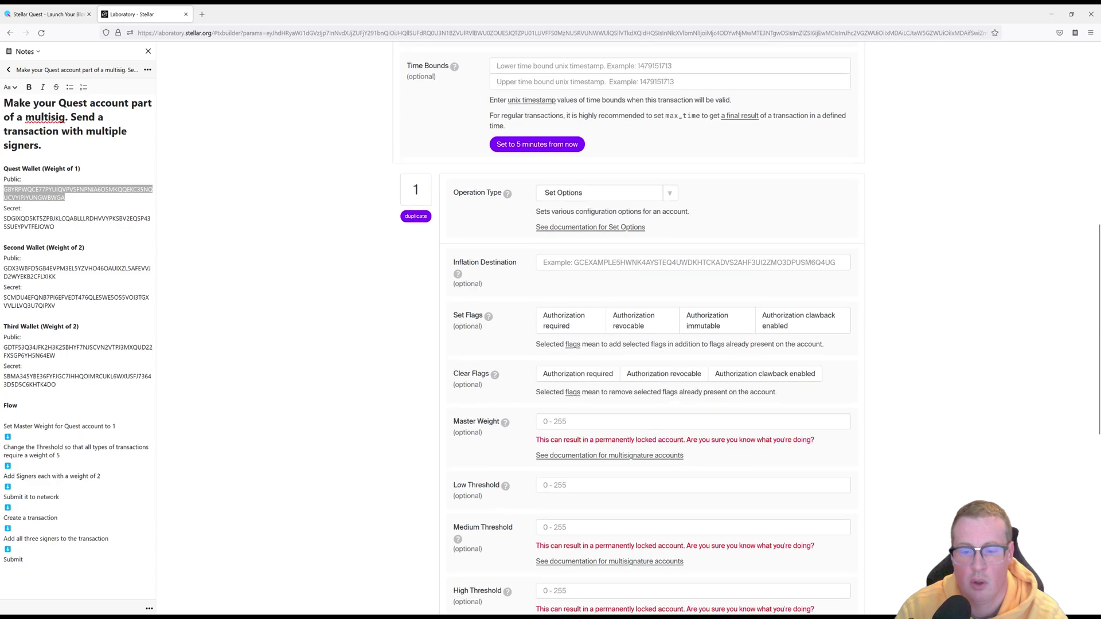
{"action": "scroll", "coordinate": [703, 527], "scroll_direction": "down", "scroll_amount": 1}
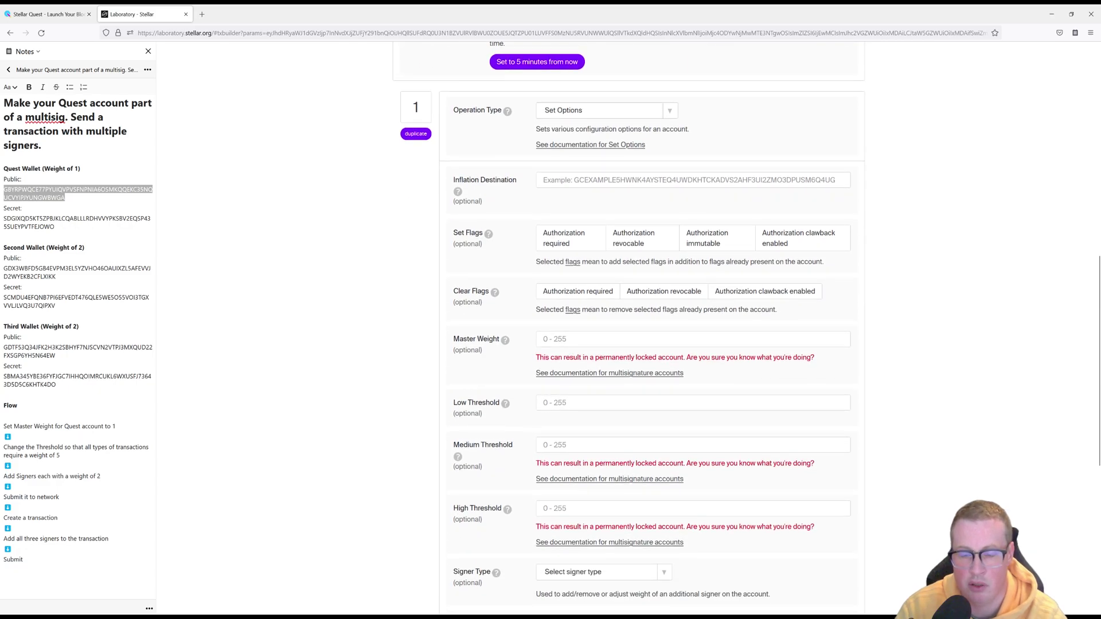
- Enter master weight 1 and low, medium and high thresholds of 5
{"action": "left_click", "coordinate": [550, 339]}
{"action": "type", "text": "1"}
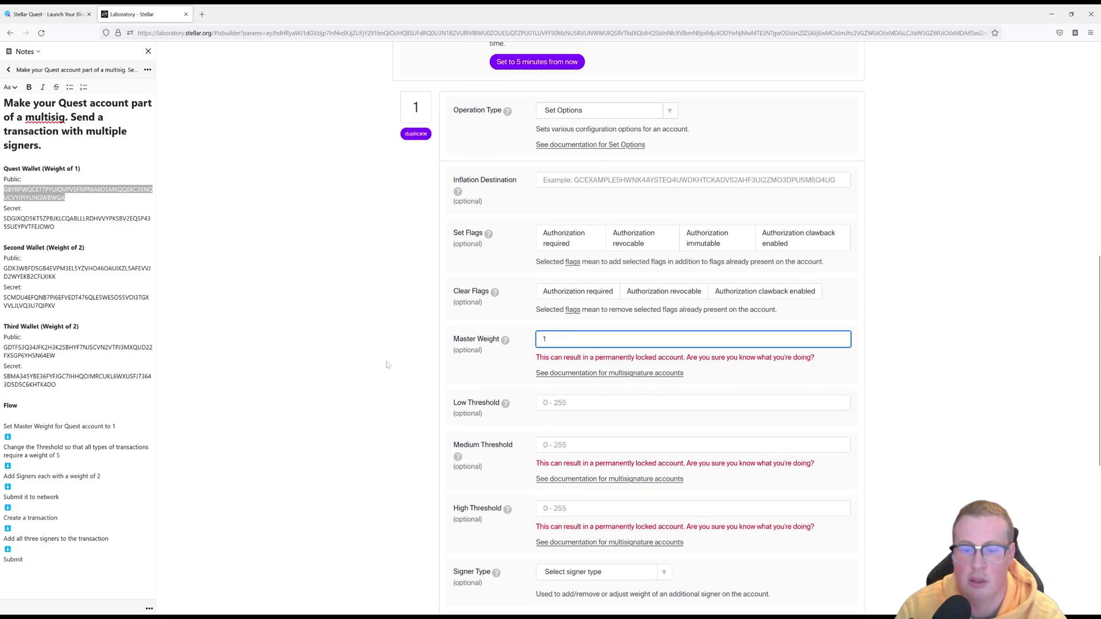
{"action": "left_click", "coordinate": [561, 402]}
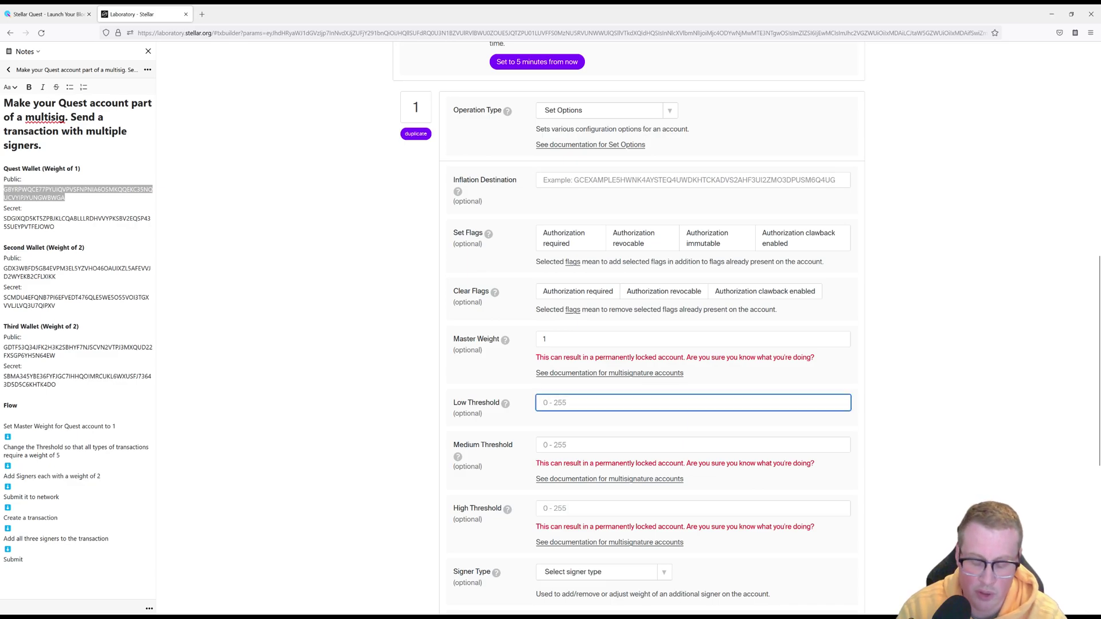
{"action": "type", "text": "5"}
{"action": "key", "text": "Tab"}
{"action": "type", "text": "5"}
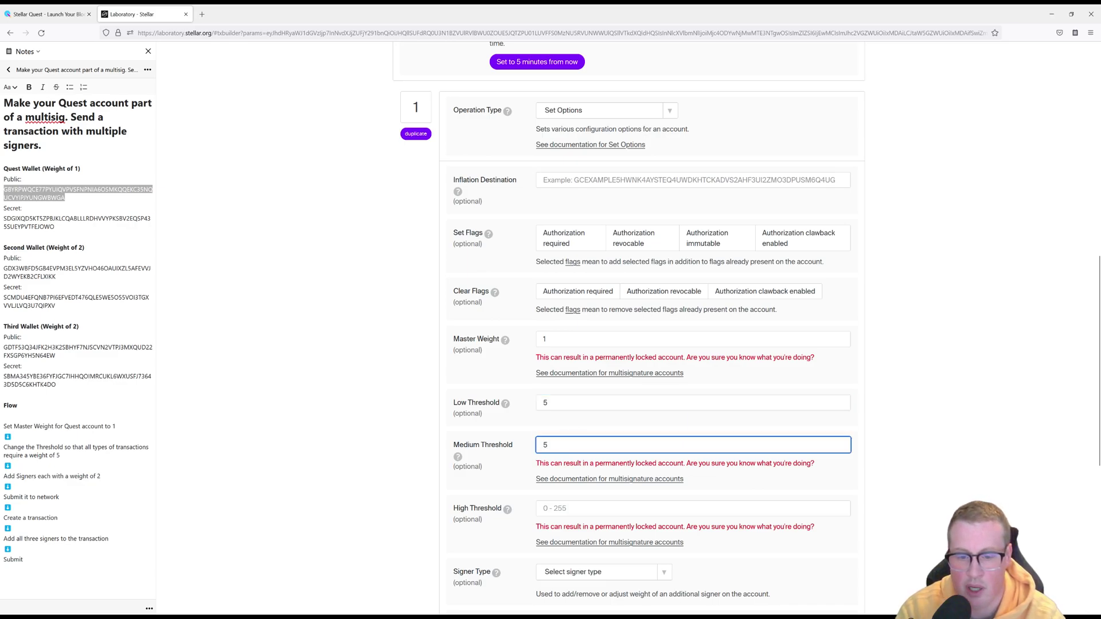
{"action": "key", "text": "Tab"}
{"action": "type", "text": "5"}
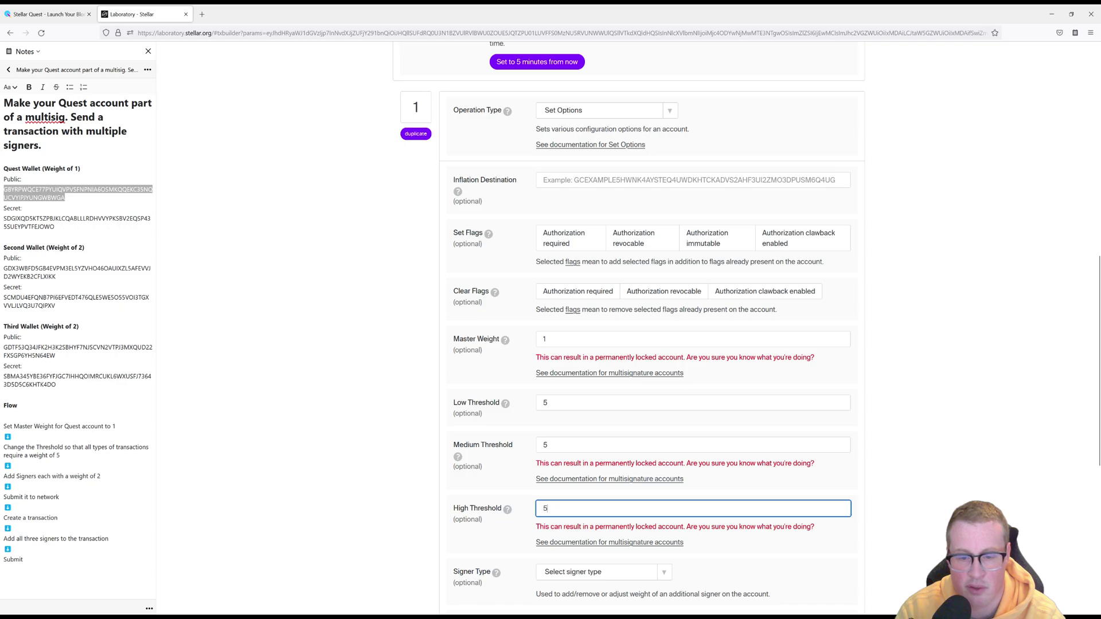
{"action": "left_click", "coordinate": [544, 402]}
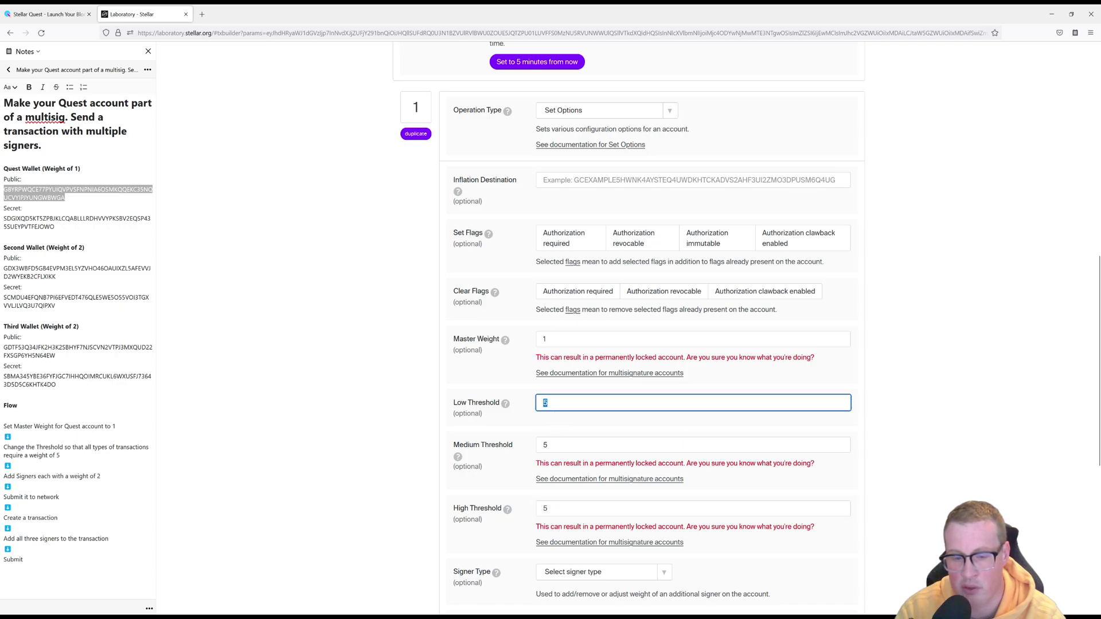
{"action": "left_click", "coordinate": [557, 444]}
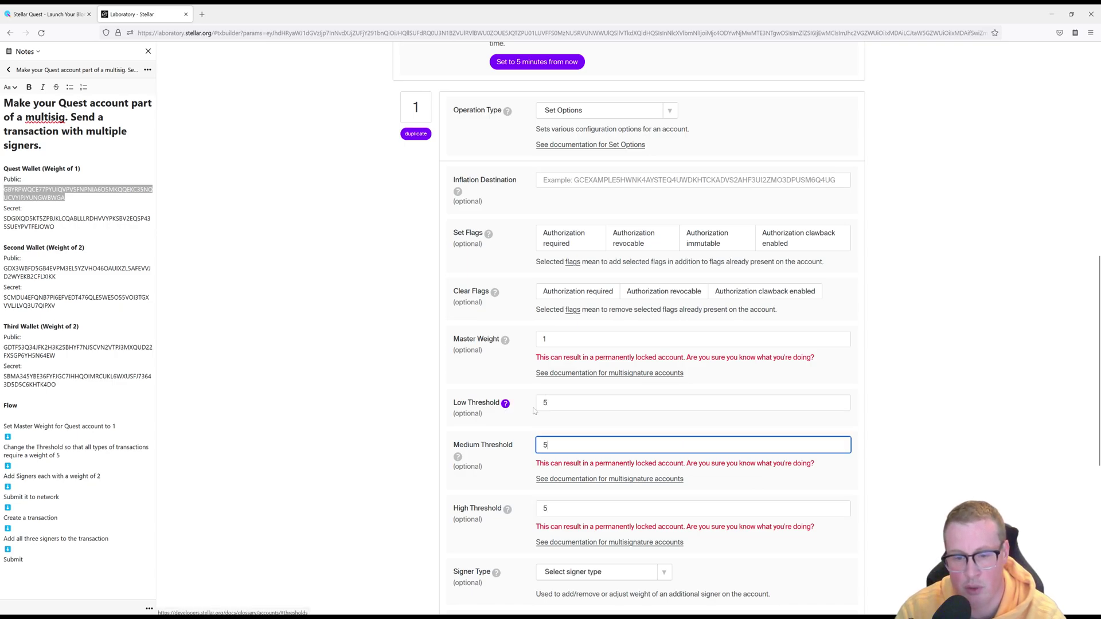
{"action": "left_click", "coordinate": [551, 402]}
{"action": "left_click", "coordinate": [545, 444]}
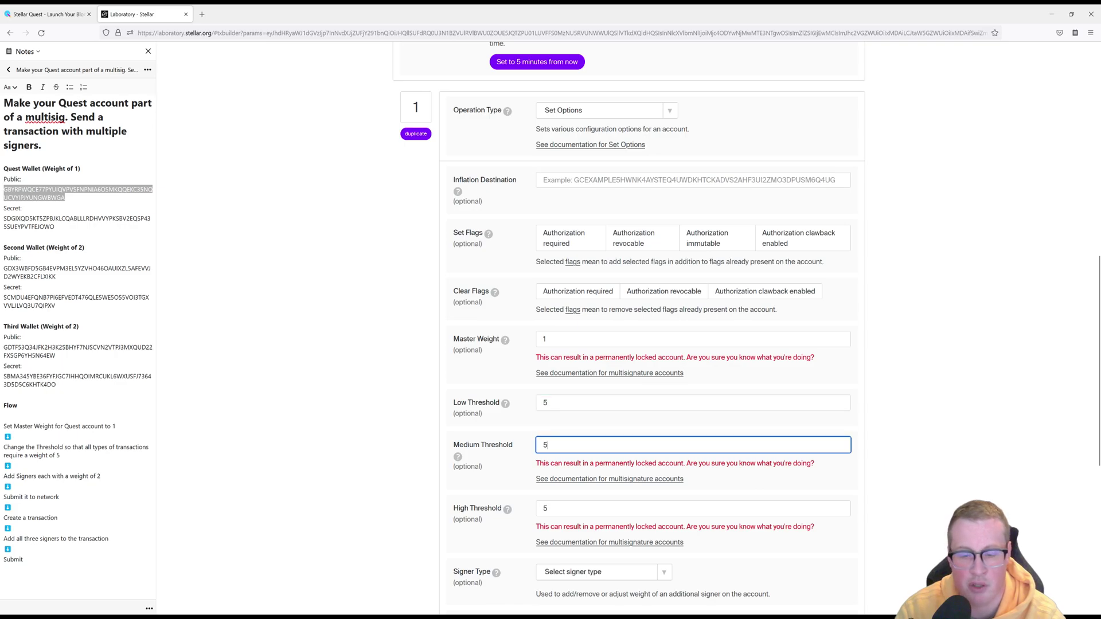
{"action": "left_click", "coordinate": [547, 508]}
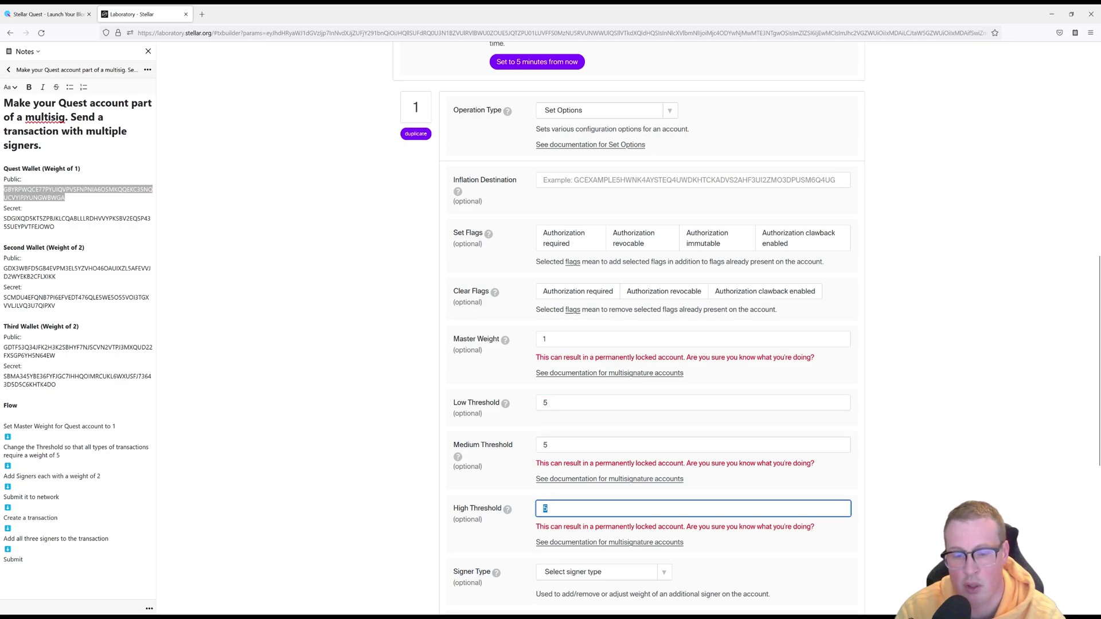
{"action": "left_click", "coordinate": [416, 513]}
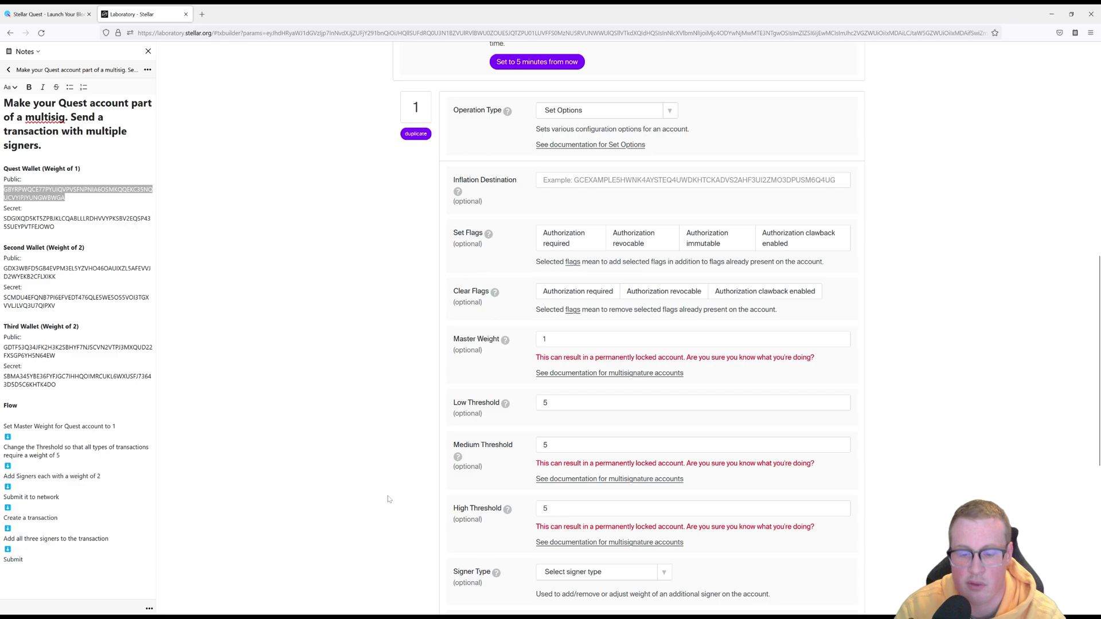
{"action": "scroll", "coordinate": [388, 494], "scroll_direction": "down", "scroll_amount": 3}
{"action": "scroll", "coordinate": [388, 493], "scroll_direction": "down", "scroll_amount": 1}
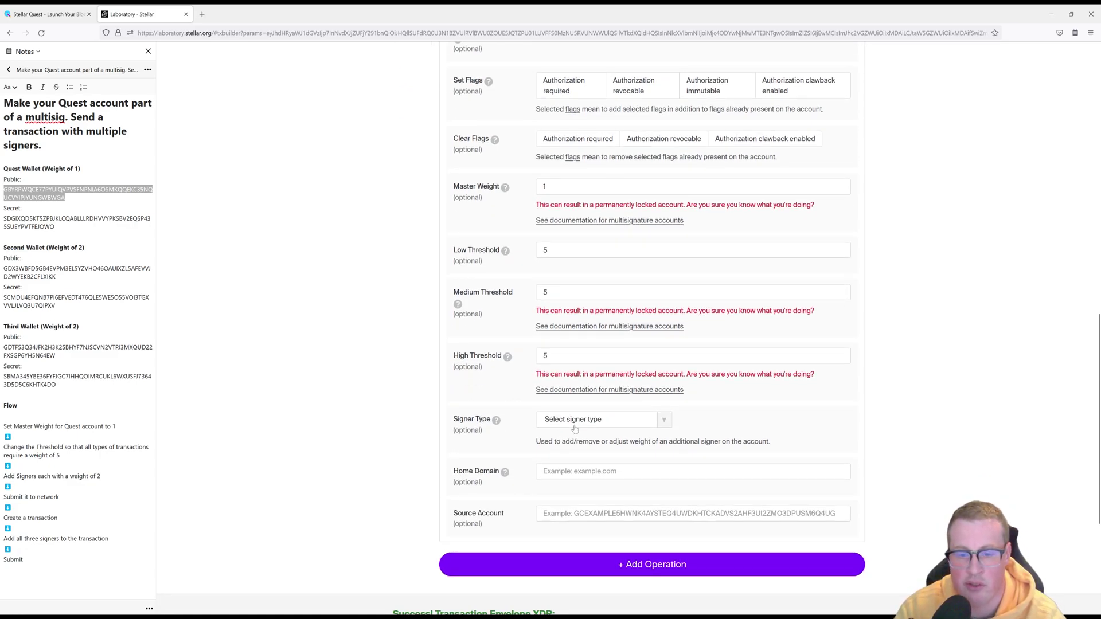
{"action": "scroll", "coordinate": [378, 481], "scroll_direction": "down", "scroll_amount": 2}
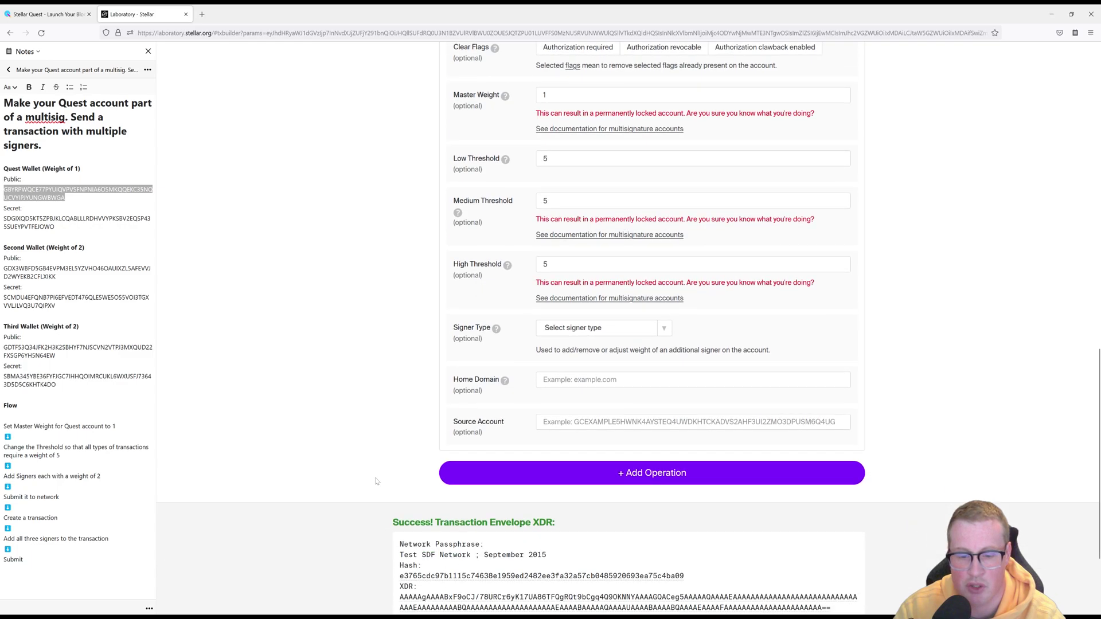
- Add a second operation and make it Set Options
{"action": "left_click", "coordinate": [571, 479]}
{"action": "left_click", "coordinate": [602, 479]}
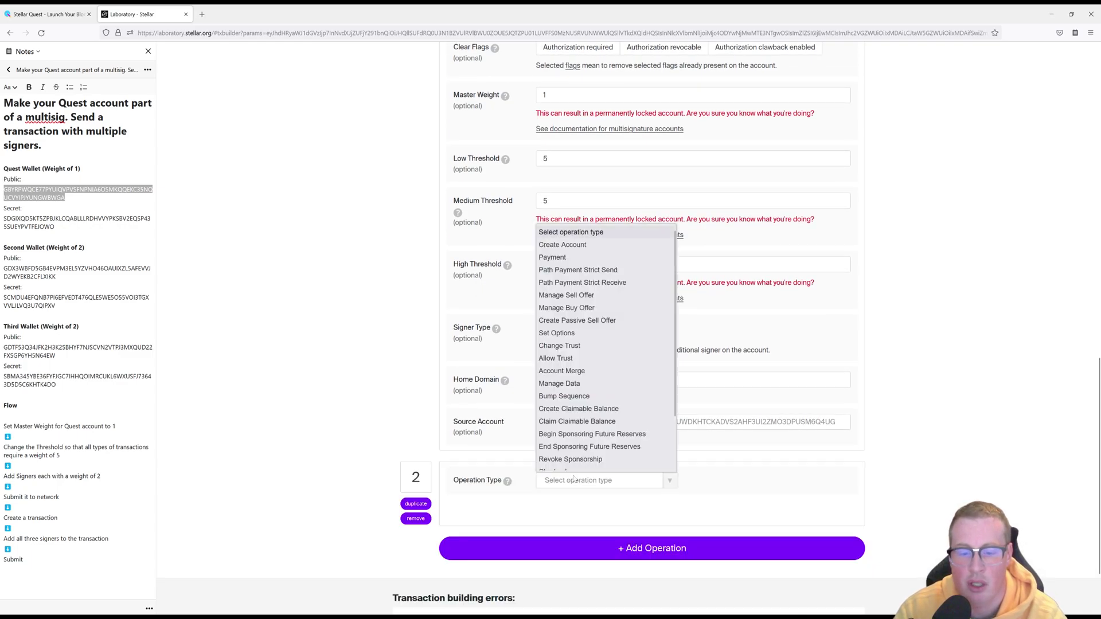
{"action": "scroll", "coordinate": [594, 387], "scroll_direction": "down", "scroll_amount": 1}
{"action": "left_click", "coordinate": [556, 326]}
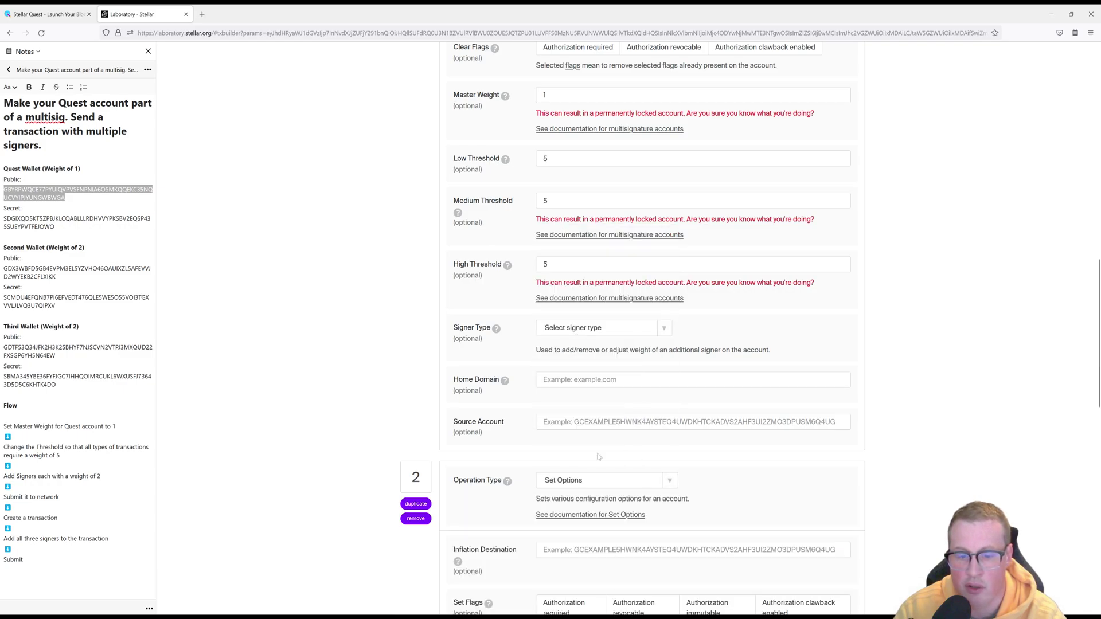
{"action": "scroll", "coordinate": [600, 462], "scroll_direction": "down", "scroll_amount": 1}
{"action": "scroll", "coordinate": [600, 462], "scroll_direction": "down", "scroll_amount": 2}
{"action": "scroll", "coordinate": [600, 462], "scroll_direction": "down", "scroll_amount": 1}
{"action": "scroll", "coordinate": [600, 462], "scroll_direction": "down", "scroll_amount": 1}
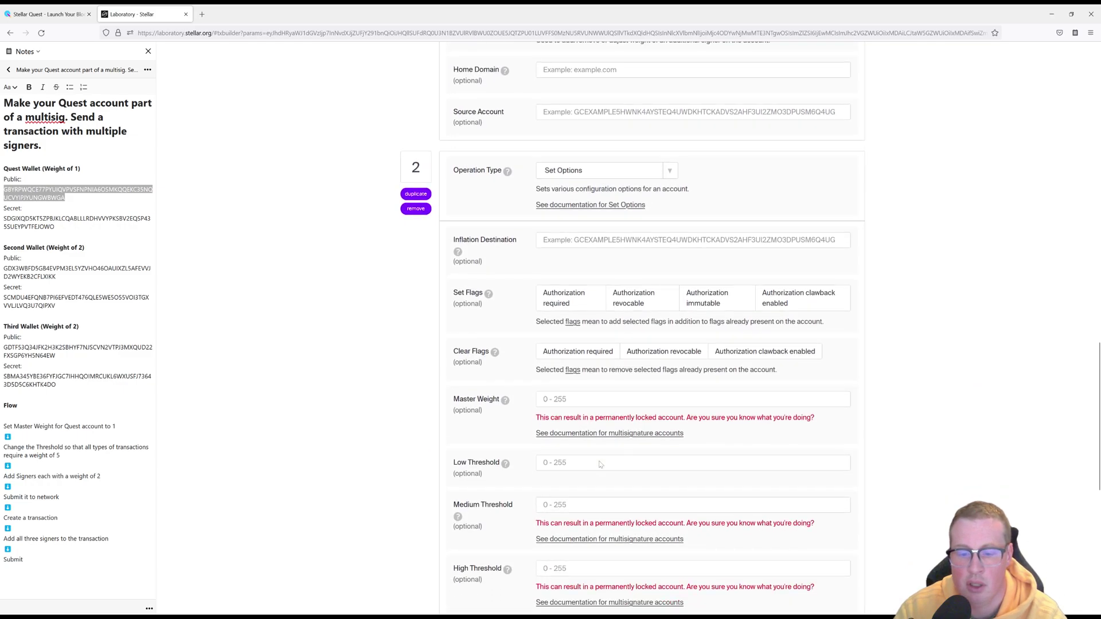
{"action": "scroll", "coordinate": [601, 461], "scroll_direction": "down", "scroll_amount": 1}
{"action": "scroll", "coordinate": [601, 462], "scroll_direction": "down", "scroll_amount": 2}
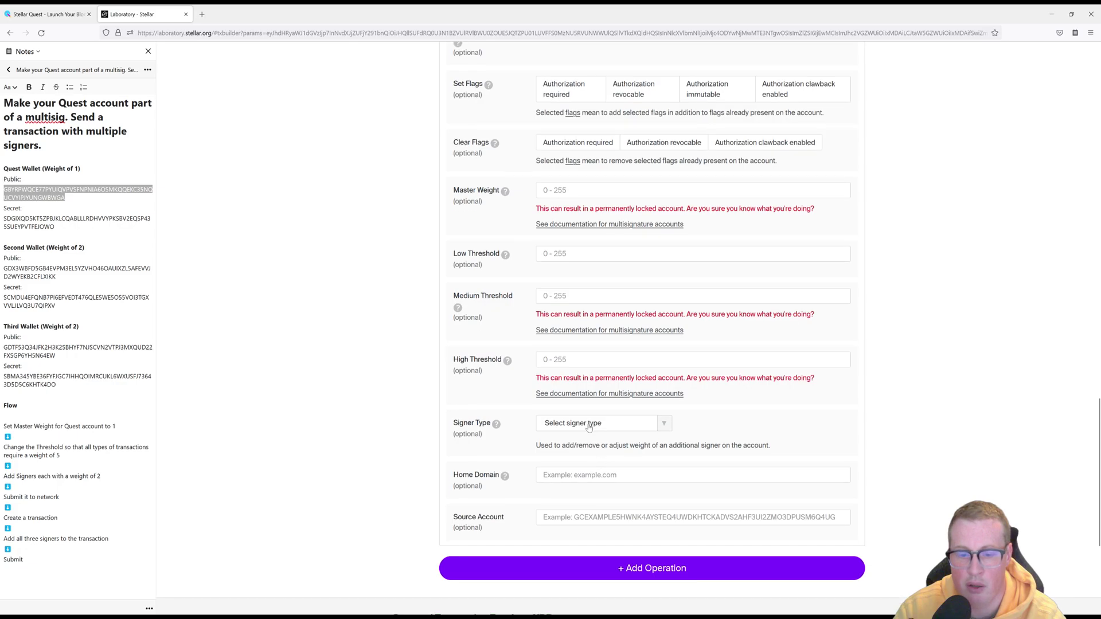
- Add the Second Wallet's Ed25519 public key as a signer with weight 2
{"action": "left_click", "coordinate": [573, 424]}
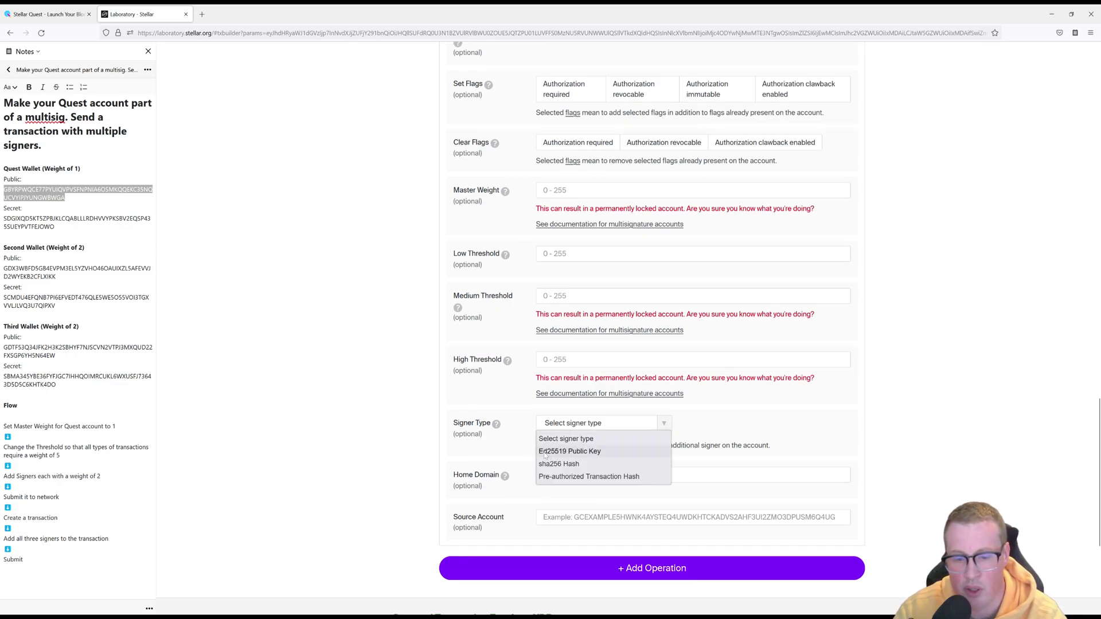
{"action": "left_click", "coordinate": [551, 451]}
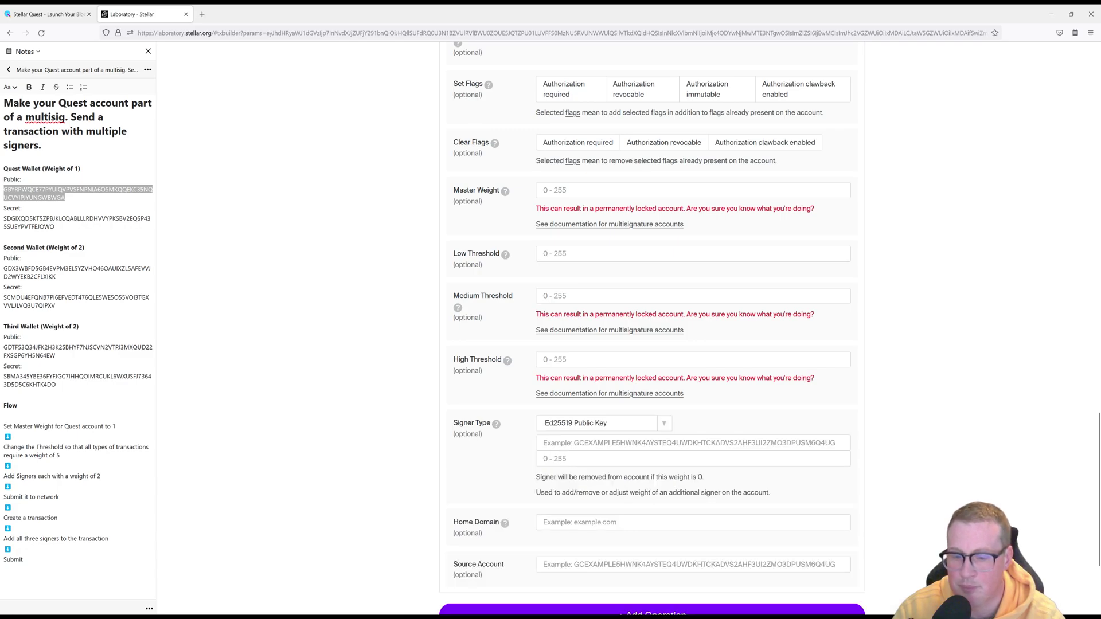
{"action": "left_click", "coordinate": [78, 192]}
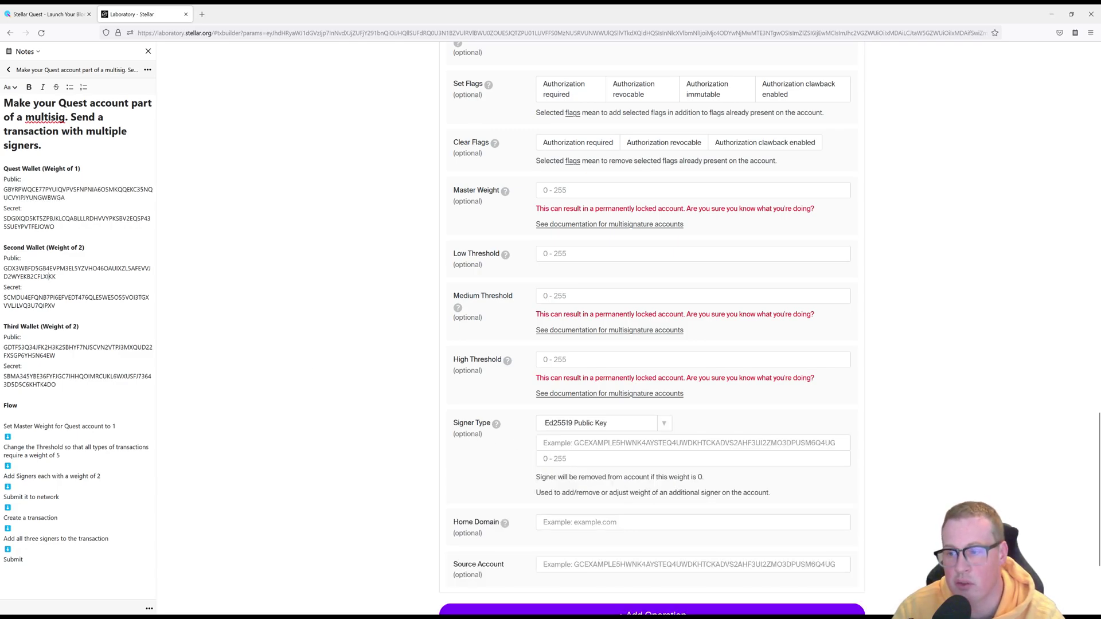
{"action": "double_click", "coordinate": [77, 272]}
{"action": "key", "text": "ctrl+c"}
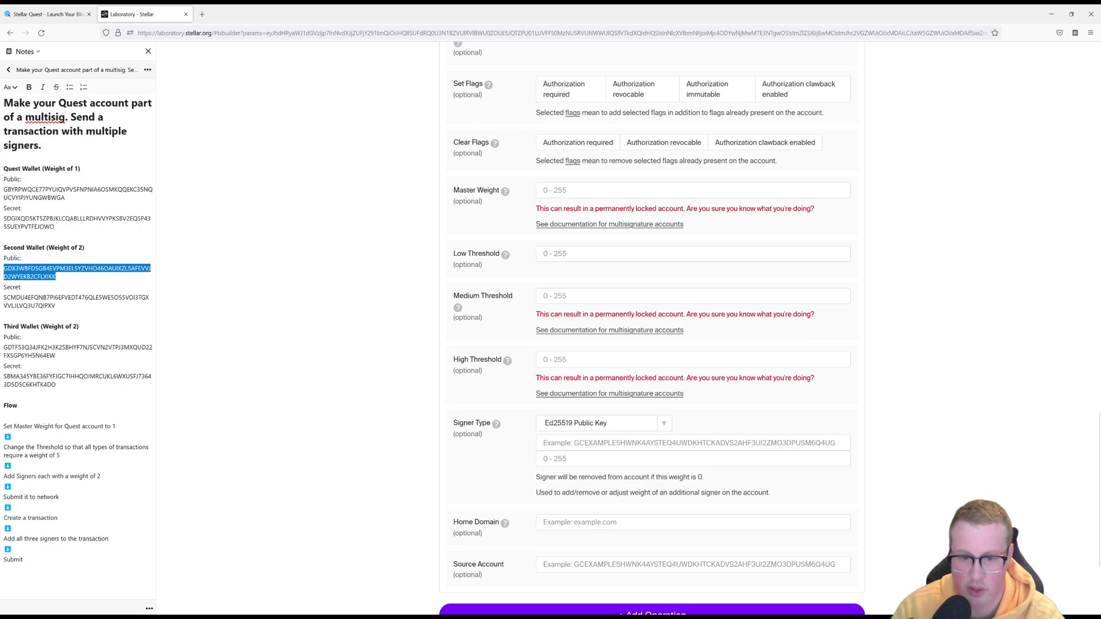
{"action": "left_click", "coordinate": [605, 442]}
{"action": "key", "text": "ctrl+v"}
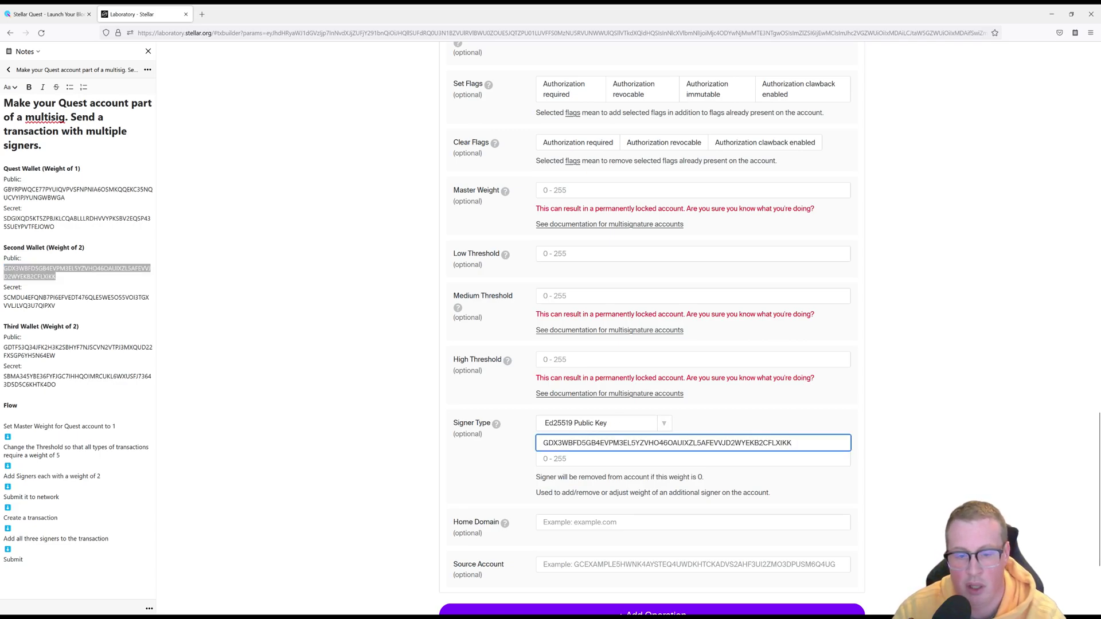
{"action": "left_click", "coordinate": [693, 458]}
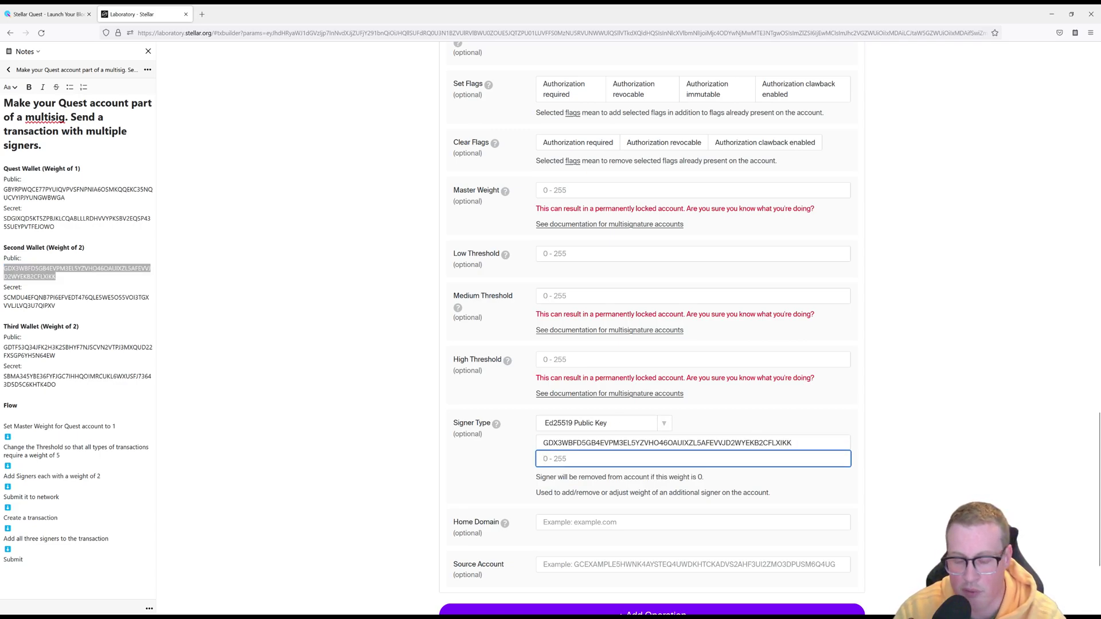
{"action": "type", "text": "2"}
{"action": "scroll", "coordinate": [373, 487], "scroll_direction": "down", "scroll_amount": 1}
{"action": "scroll", "coordinate": [374, 488], "scroll_direction": "down", "scroll_amount": 1}
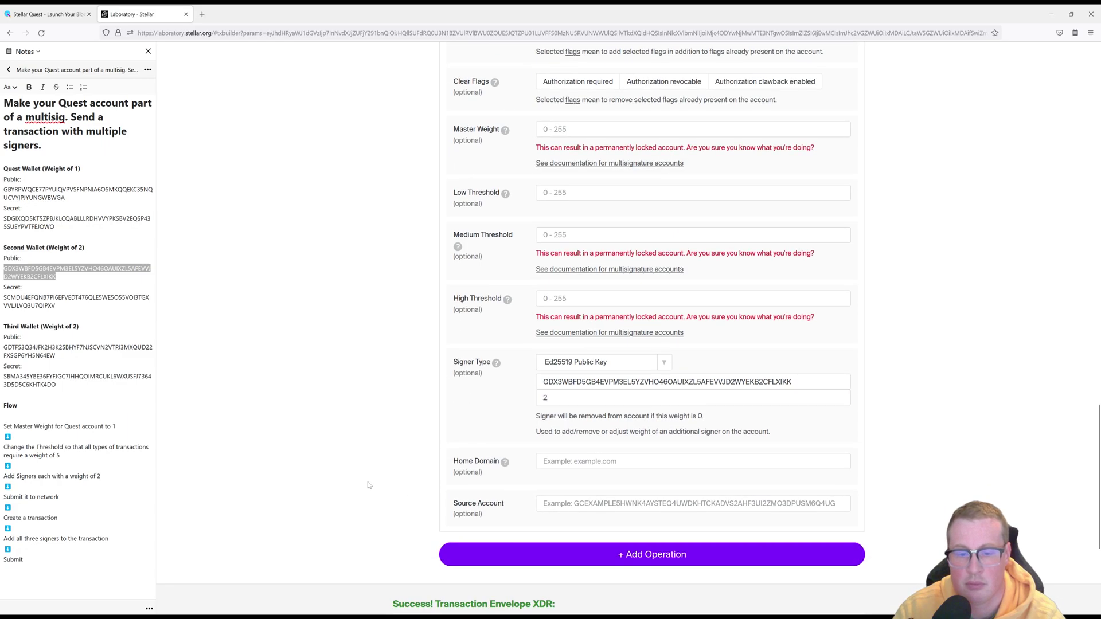
{"action": "left_click", "coordinate": [374, 487]}
{"action": "scroll", "coordinate": [378, 488], "scroll_direction": "down", "scroll_amount": 2}
- Add a third Set Options operation and copy the Third Wallet public key from the notes
{"action": "left_click", "coordinate": [515, 496]}
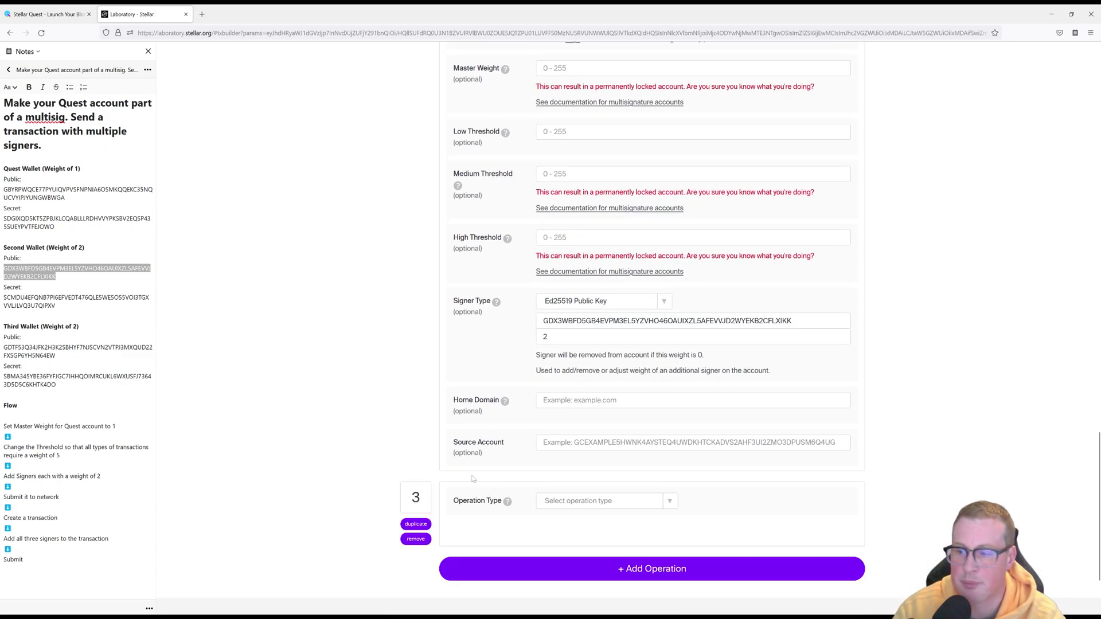
{"action": "left_click", "coordinate": [57, 355]}
{"action": "left_click_drag", "start_coordinate": [57, 356], "coordinate": [4, 347]}
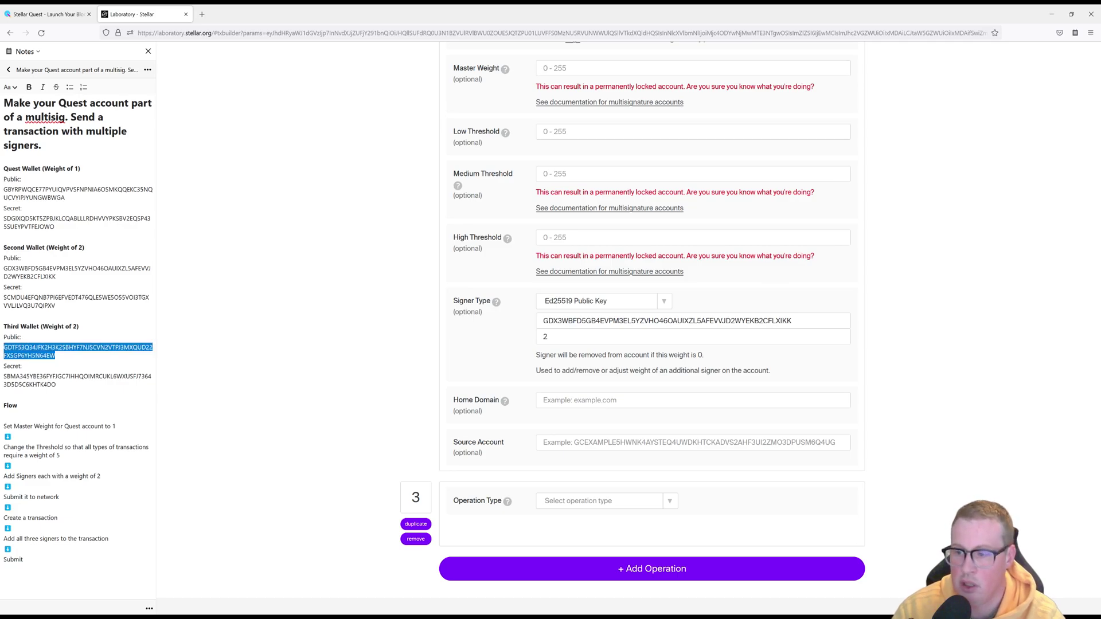
{"action": "scroll", "coordinate": [602, 430], "scroll_direction": "down", "scroll_amount": 3}
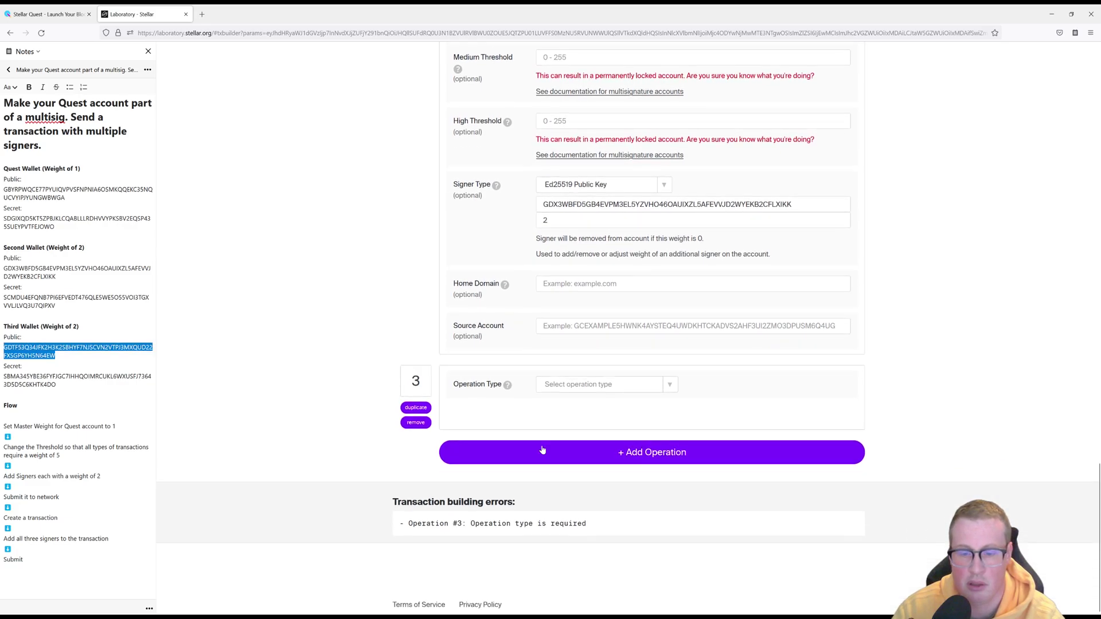
{"action": "left_click", "coordinate": [602, 384]}
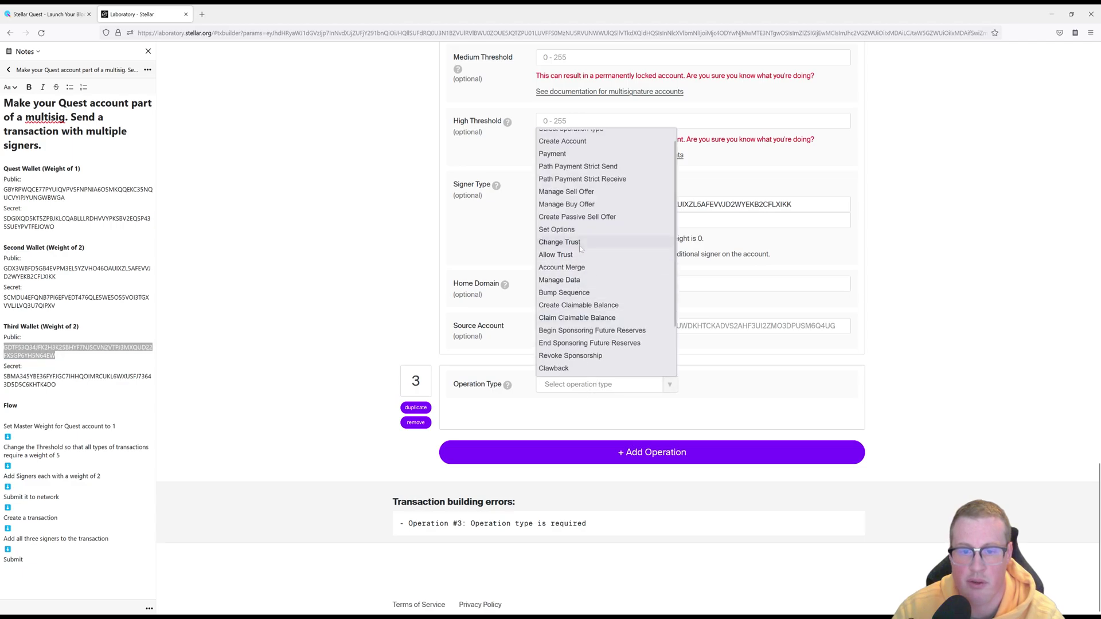
{"action": "left_click", "coordinate": [558, 229]}
{"action": "scroll", "coordinate": [603, 387], "scroll_direction": "down", "scroll_amount": 3}
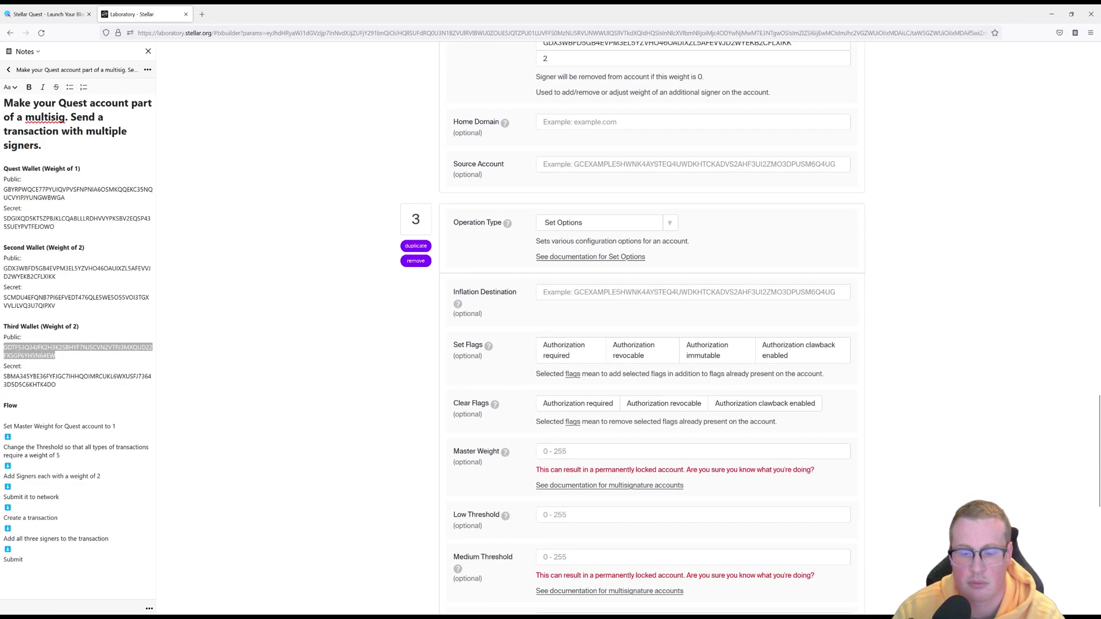
{"action": "scroll", "coordinate": [602, 387], "scroll_direction": "down", "scroll_amount": 3}
{"action": "scroll", "coordinate": [535, 457], "scroll_direction": "down", "scroll_amount": 1}
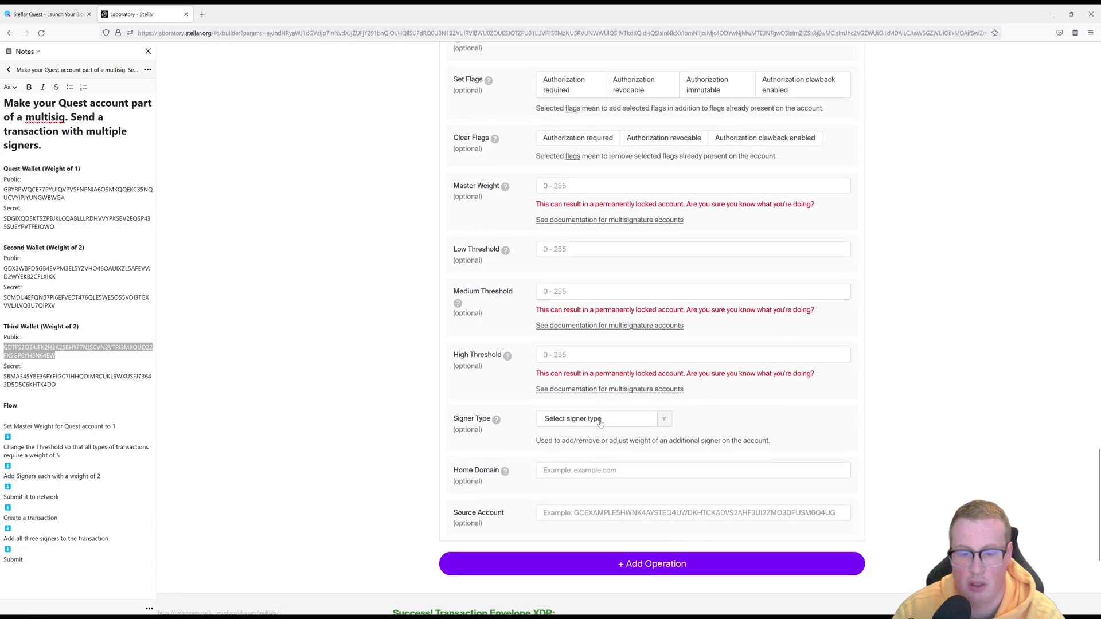
- Set the Third Wallet's public key as an Ed25519 signer with weight 2
{"action": "left_click", "coordinate": [567, 418]}
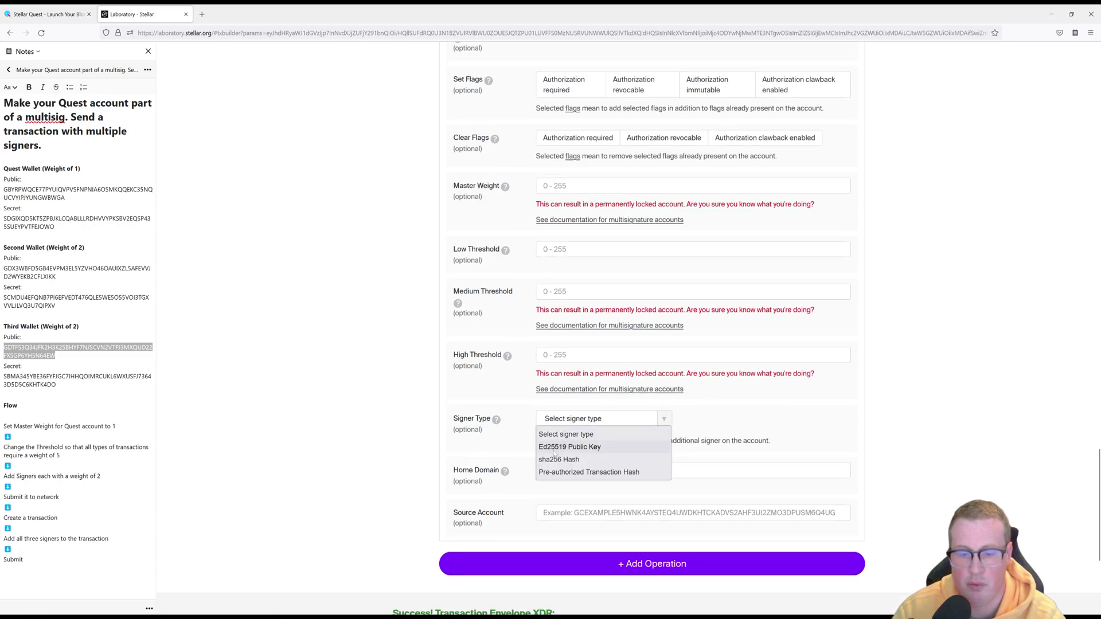
{"action": "left_click", "coordinate": [569, 446]}
{"action": "left_click", "coordinate": [602, 437]}
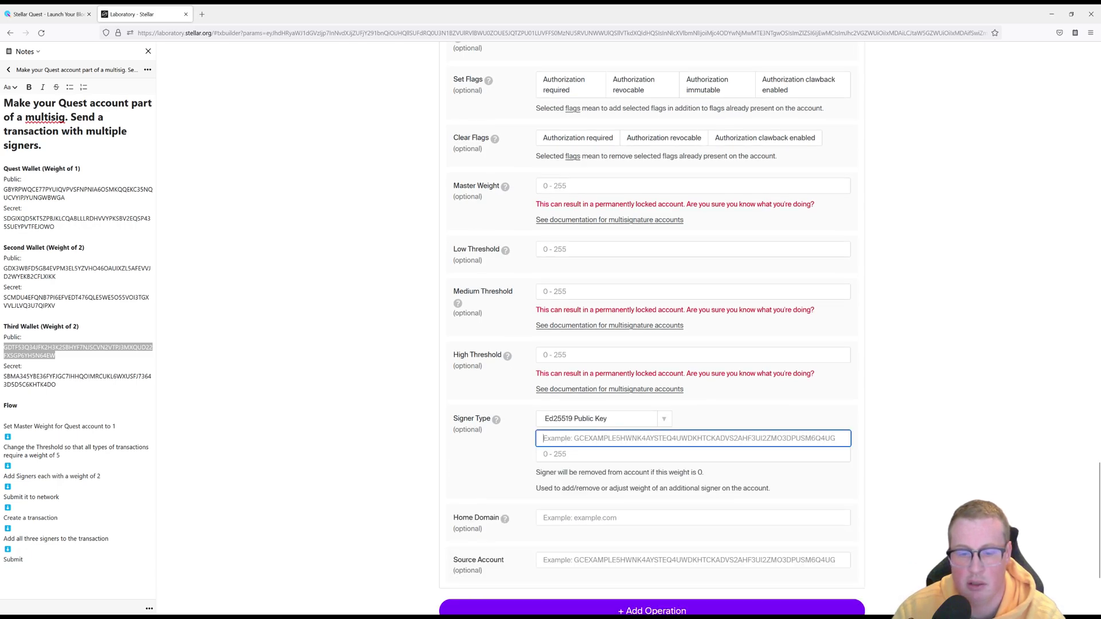
{"action": "key", "text": "ctrl+v"}
{"action": "key", "text": "Tab"}
{"action": "type", "text": "2"}
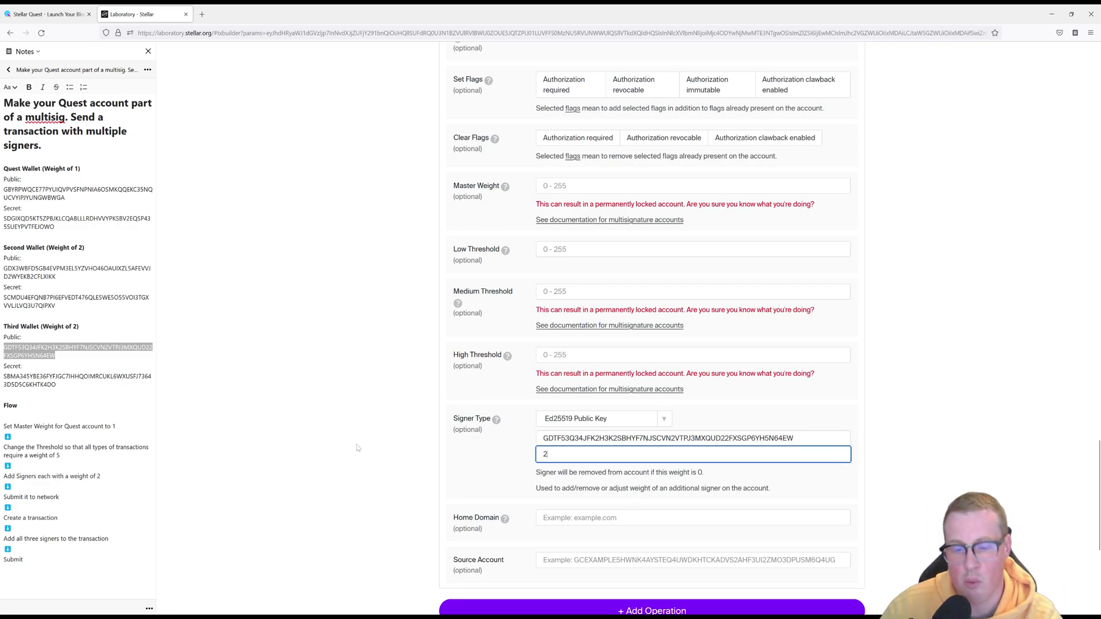
{"action": "scroll", "coordinate": [357, 447], "scroll_direction": "down", "scroll_amount": 8}
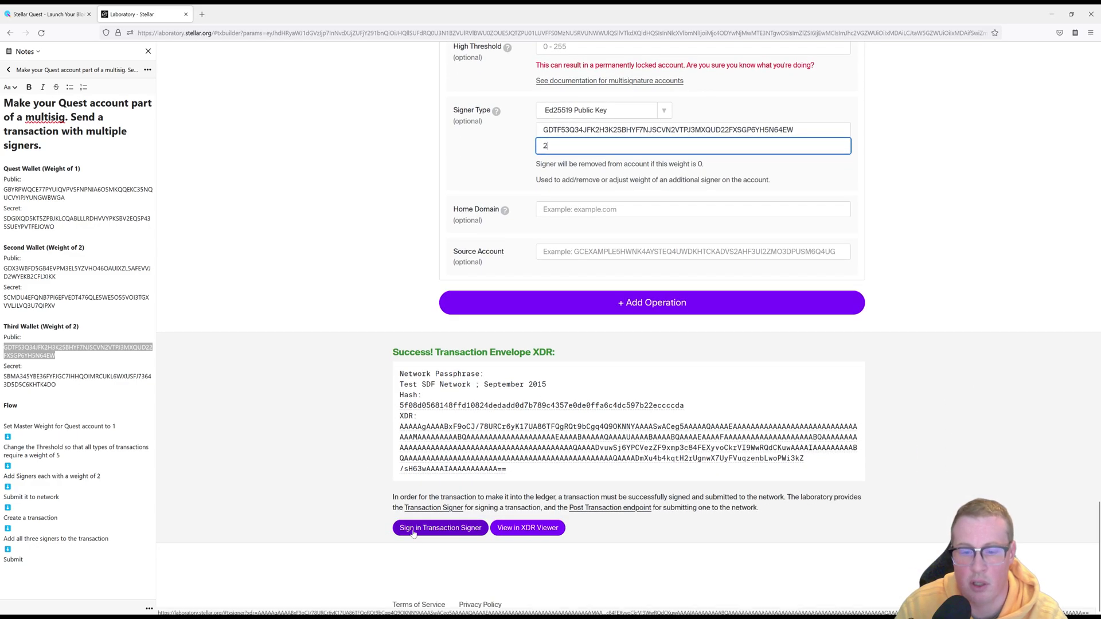
- Load the built transaction into the signer and clear the old signer key
{"action": "left_click", "coordinate": [414, 532]}
{"action": "scroll", "coordinate": [349, 424], "scroll_direction": "down", "scroll_amount": 8}
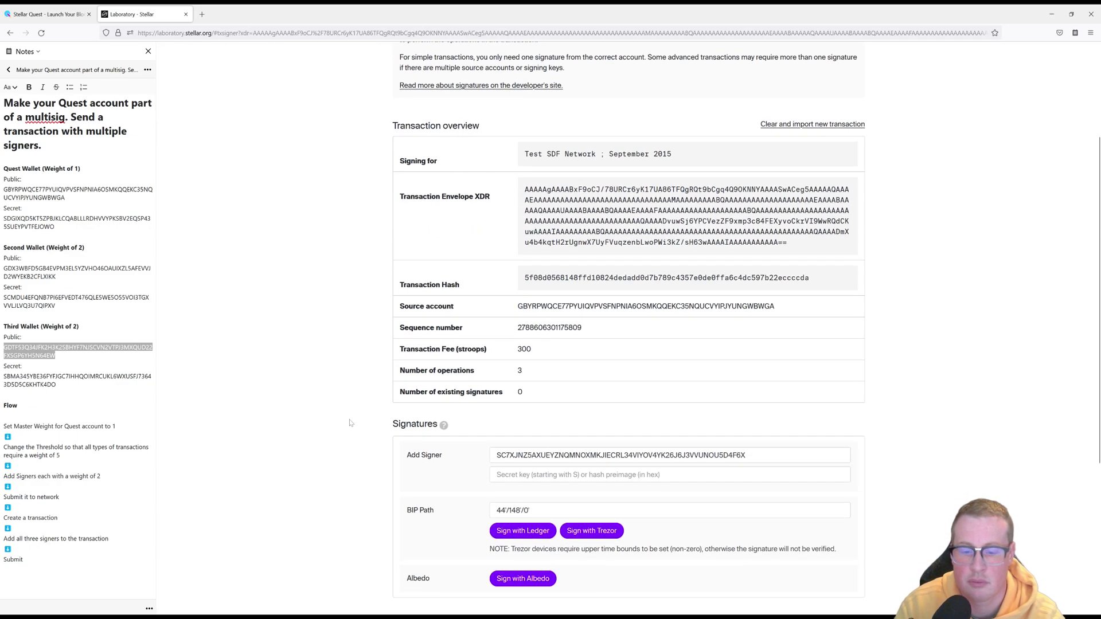
{"action": "scroll", "coordinate": [336, 433], "scroll_direction": "down", "scroll_amount": 3}
{"action": "scroll", "coordinate": [335, 433], "scroll_direction": "up", "scroll_amount": 2}
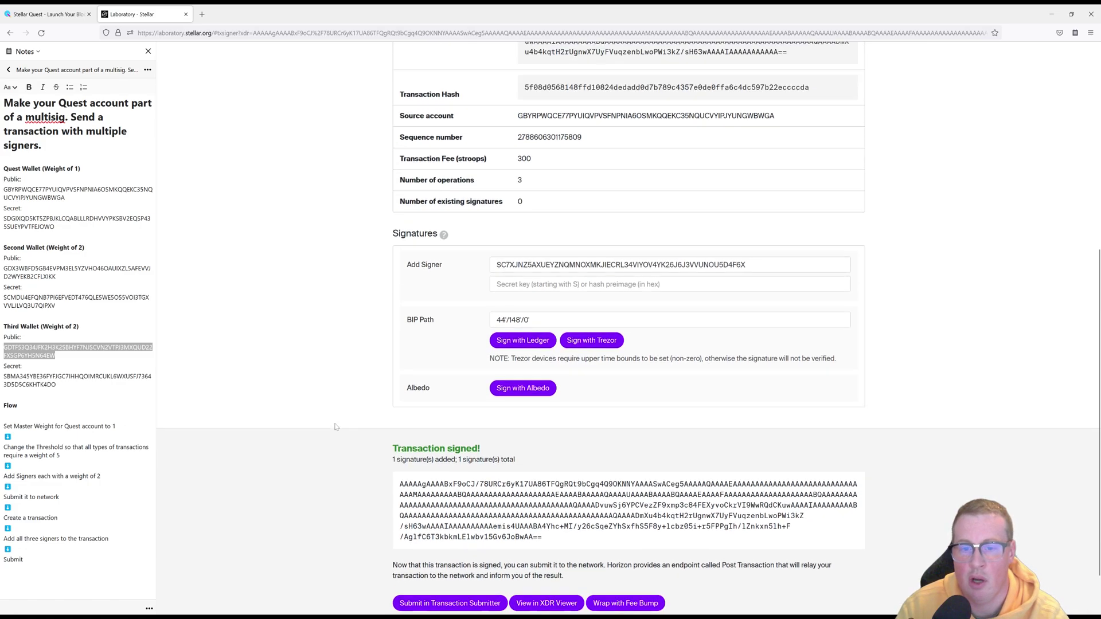
{"action": "left_click_drag", "start_coordinate": [757, 263], "coordinate": [580, 264]}
{"action": "key", "text": "ctrl+a"}
{"action": "key", "text": "BackSpace"}
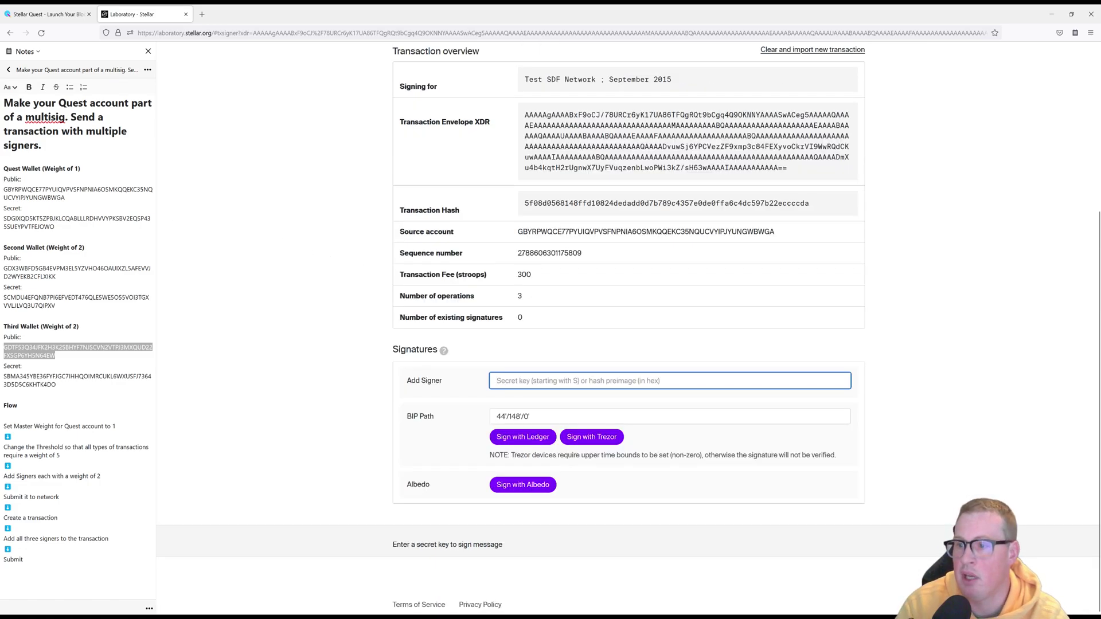
- Sign with the Quest Wallet secret key and submit the transaction to testnet
{"action": "left_click", "coordinate": [78, 351]}
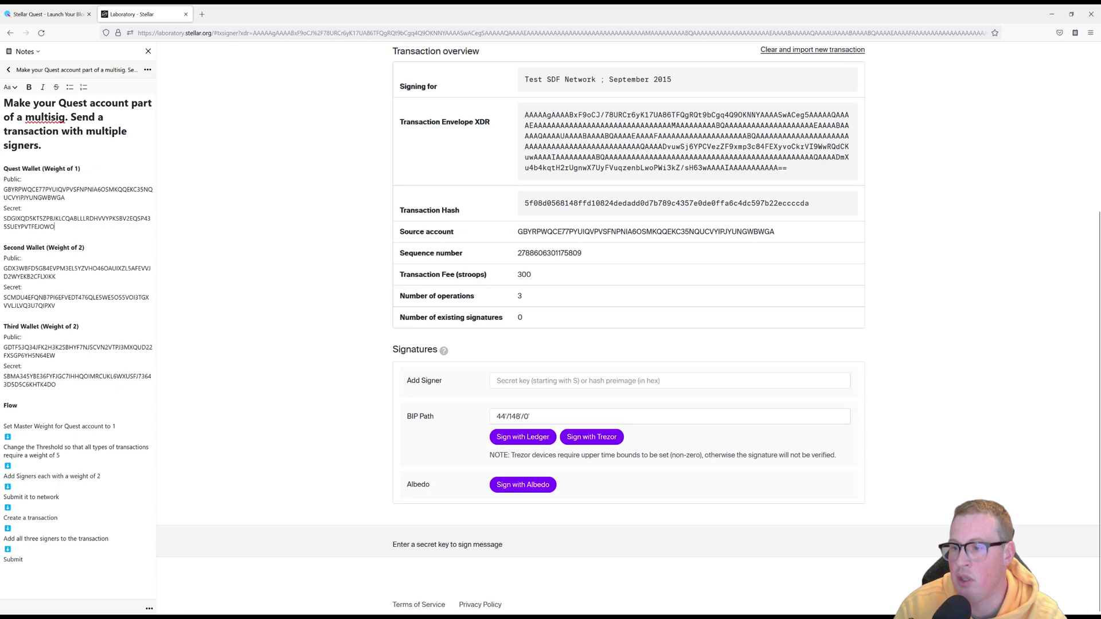
{"action": "left_click_drag", "start_coordinate": [55, 227], "coordinate": [3, 218]}
{"action": "key", "text": "ctrl+c"}
{"action": "left_click", "coordinate": [671, 380]}
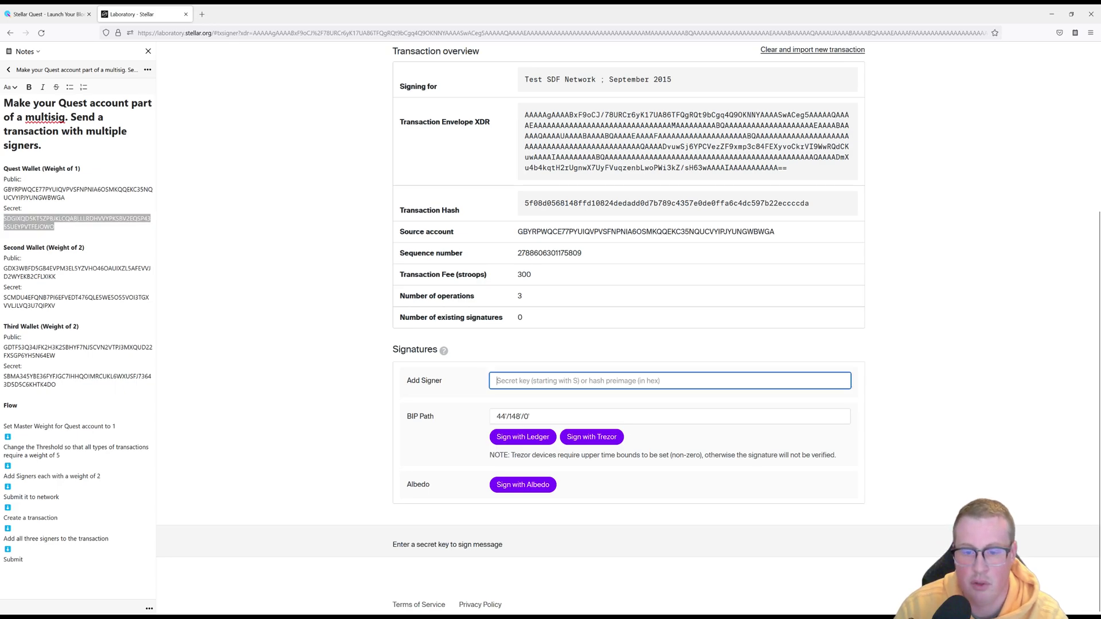
{"action": "key", "text": "ctrl+v"}
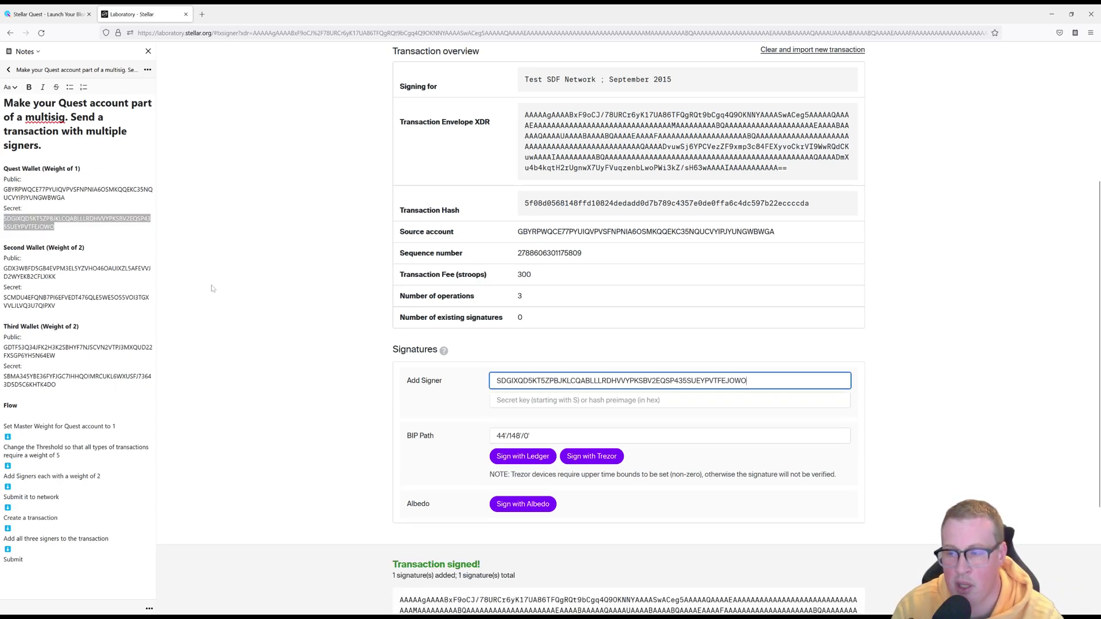
{"action": "left_click", "coordinate": [288, 383]}
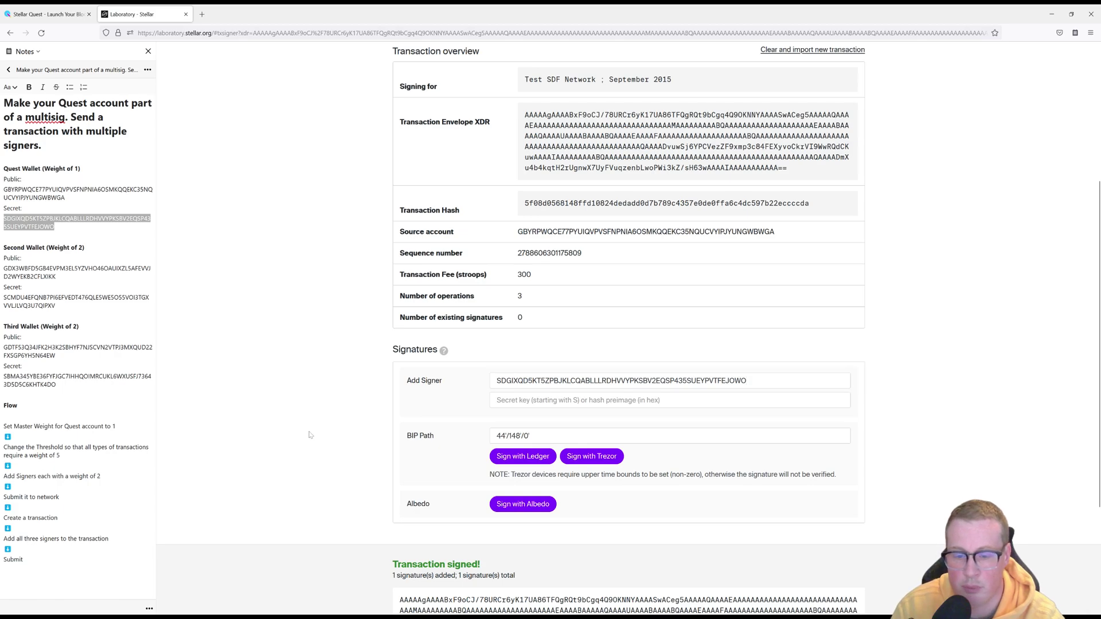
{"action": "scroll", "coordinate": [313, 447], "scroll_direction": "down", "scroll_amount": 5}
{"action": "scroll", "coordinate": [413, 516], "scroll_direction": "down", "scroll_amount": 3}
{"action": "left_click", "coordinate": [449, 542]}
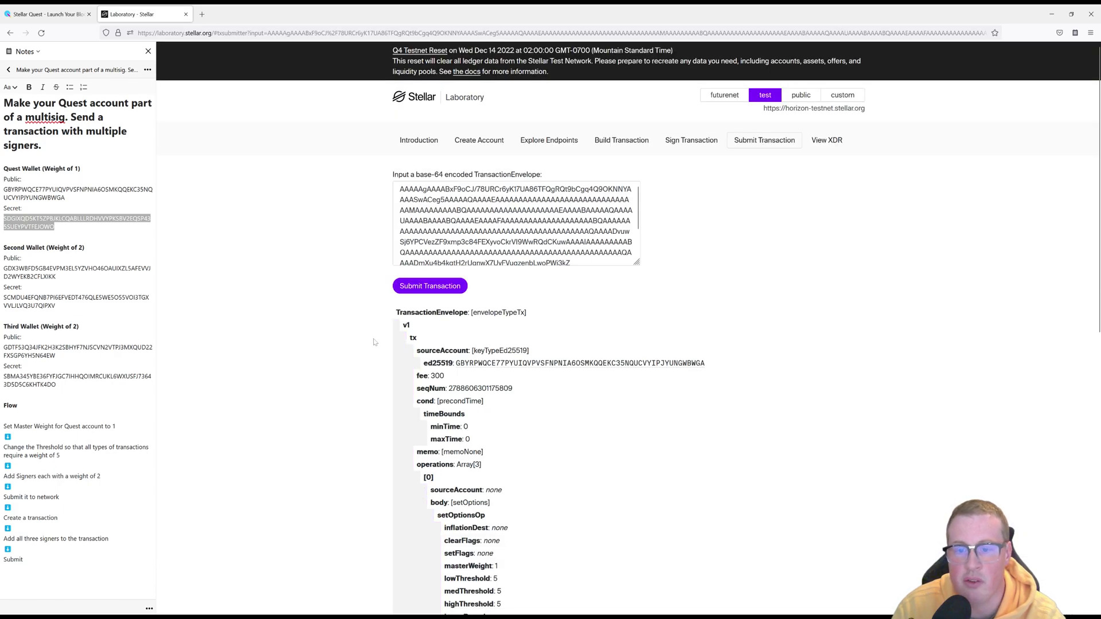
{"action": "left_click", "coordinate": [422, 285]}
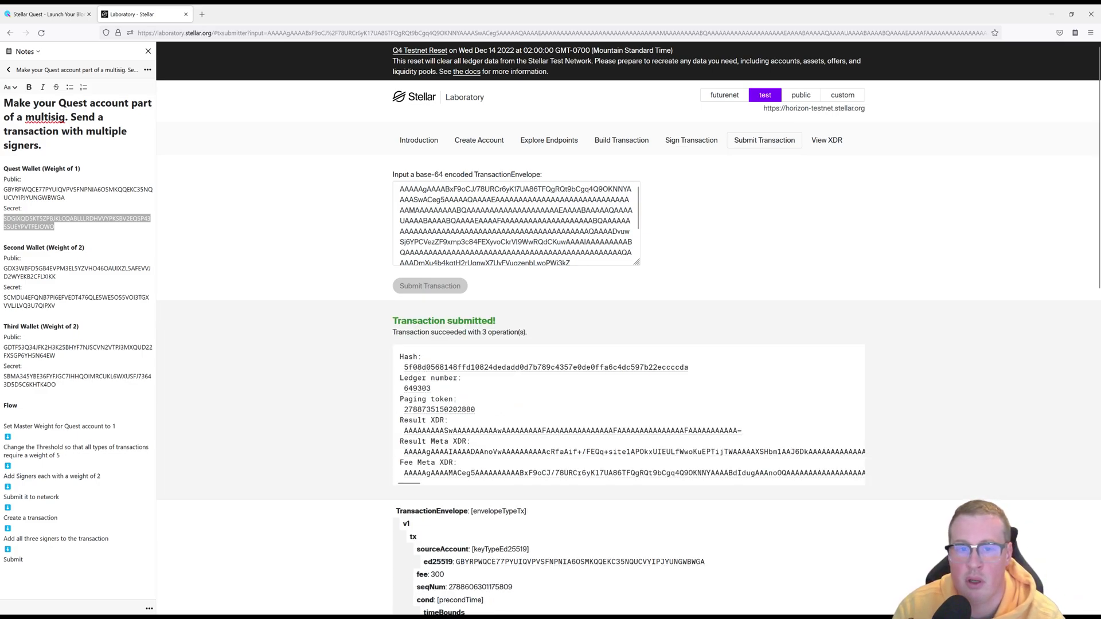
- Start a cleared transaction with the Quest public key as source and fetch its sequence
{"action": "left_click", "coordinate": [616, 140]}
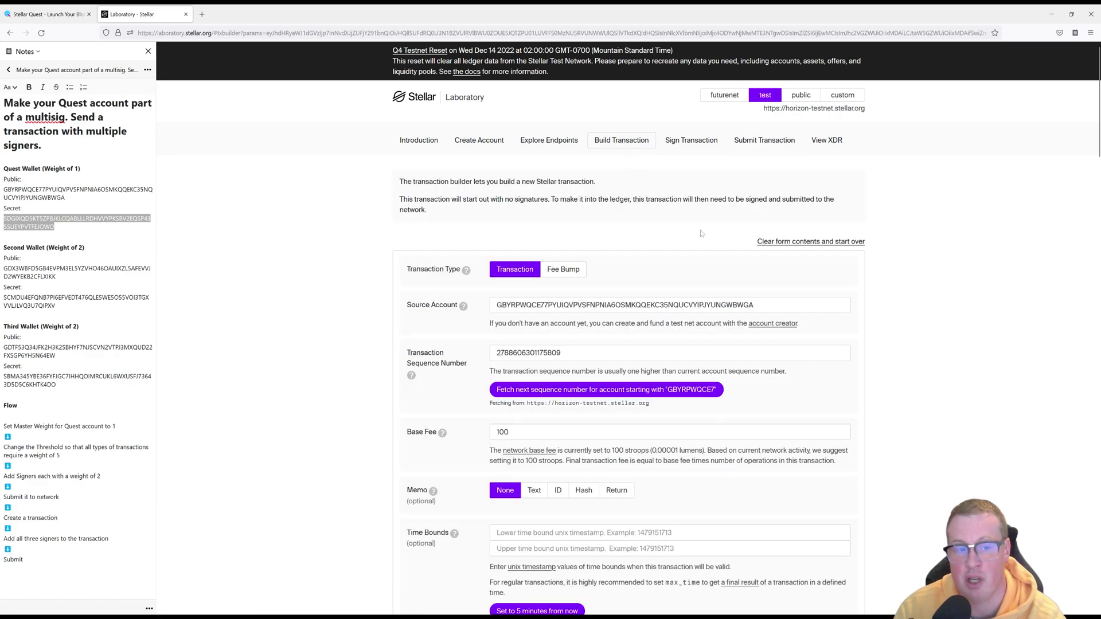
{"action": "left_click", "coordinate": [828, 242]}
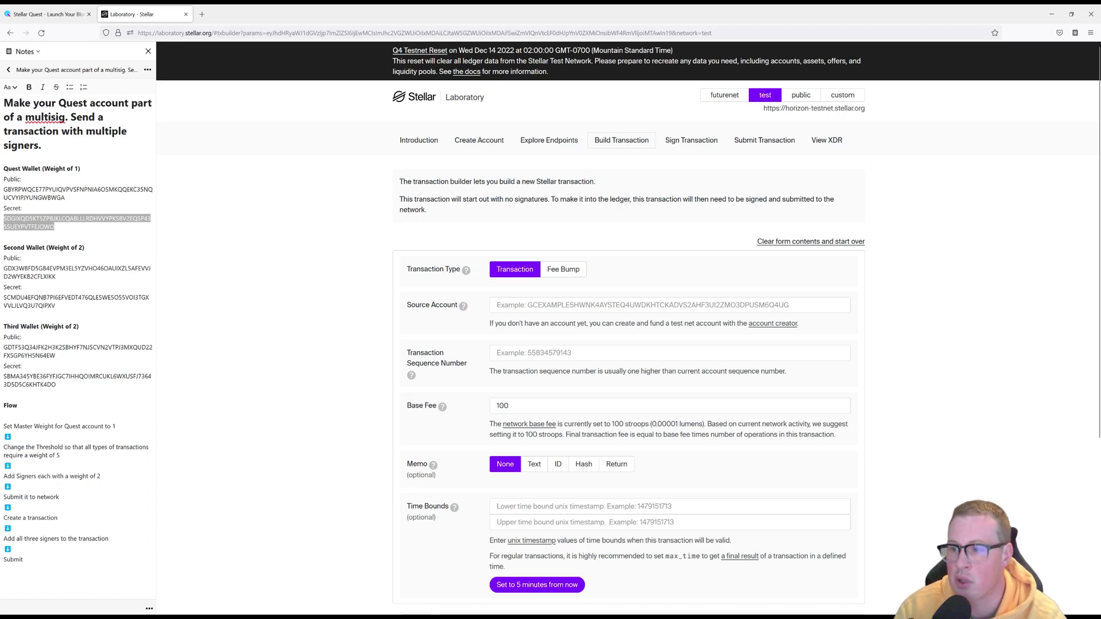
{"action": "left_click", "coordinate": [66, 197]}
{"action": "double_click", "coordinate": [67, 197]}
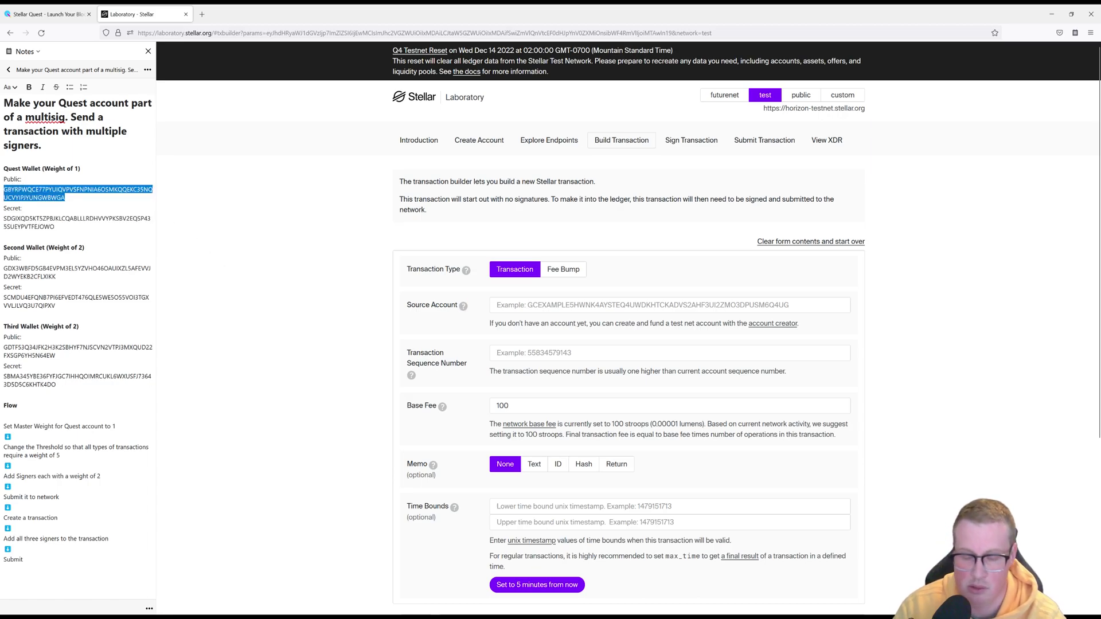
{"action": "left_click", "coordinate": [670, 304]}
{"action": "key", "text": "ctrl+v"}
{"action": "left_click", "coordinate": [516, 388]}
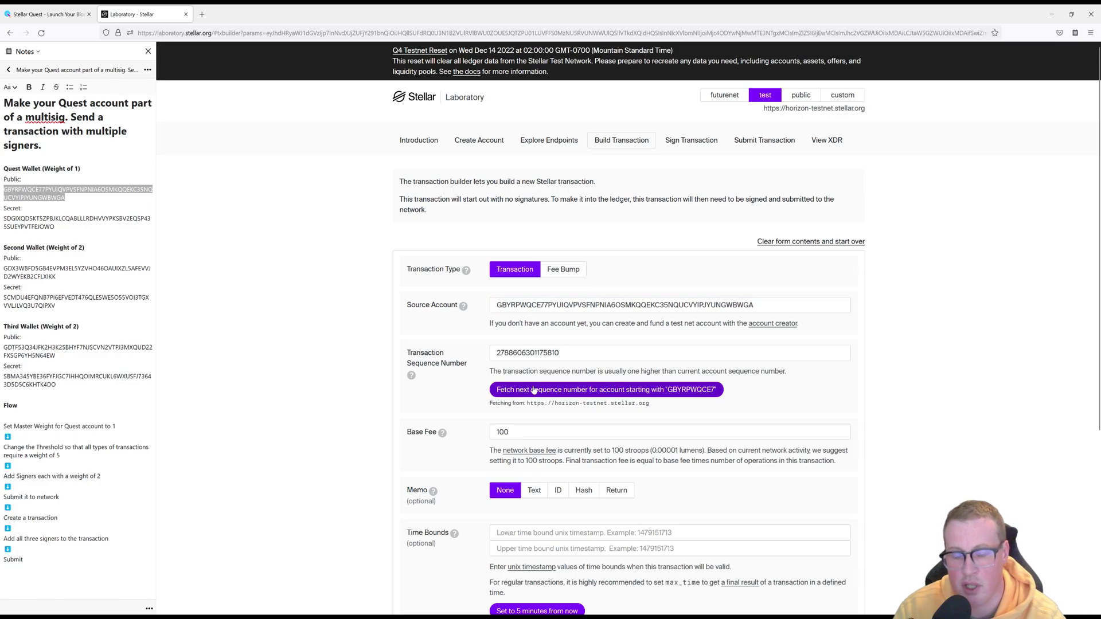
{"action": "scroll", "coordinate": [478, 438], "scroll_direction": "down", "scroll_amount": 3}
- Add a native Payment of amount 1 with the Second Wallet as destination
{"action": "left_click", "coordinate": [602, 477]}
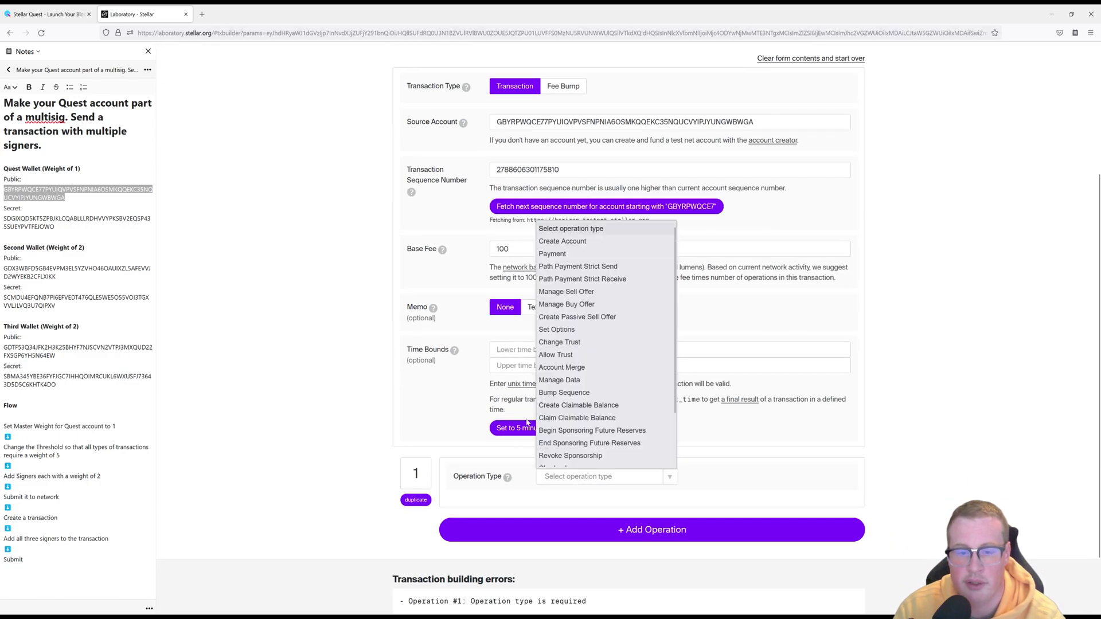
{"action": "left_click", "coordinate": [552, 254]}
{"action": "scroll", "coordinate": [551, 387], "scroll_direction": "down", "scroll_amount": 2}
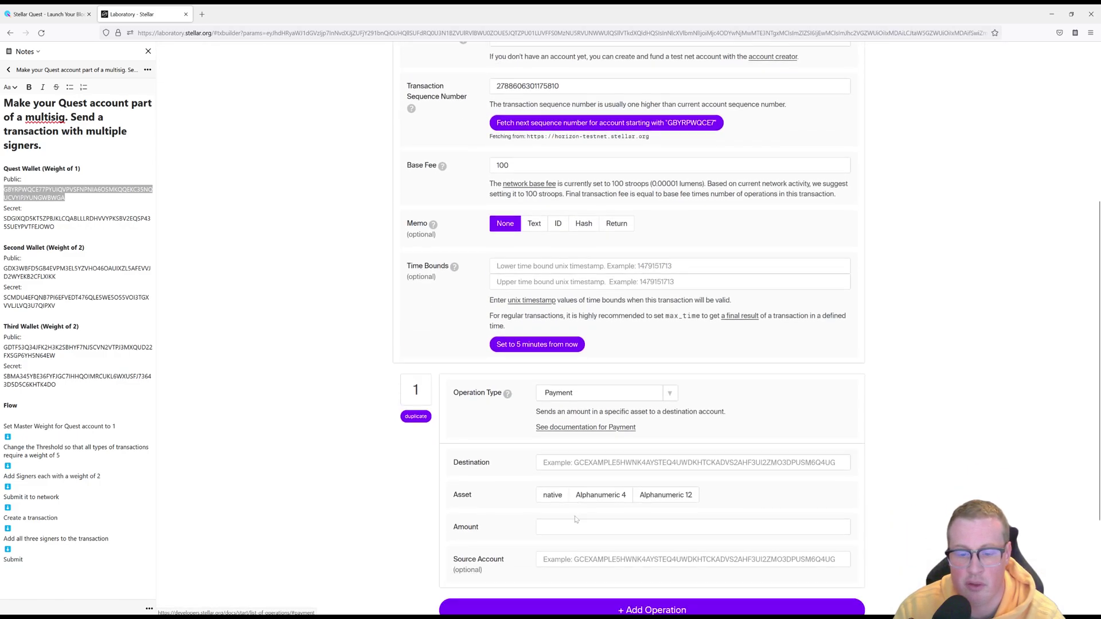
{"action": "left_click", "coordinate": [547, 485]}
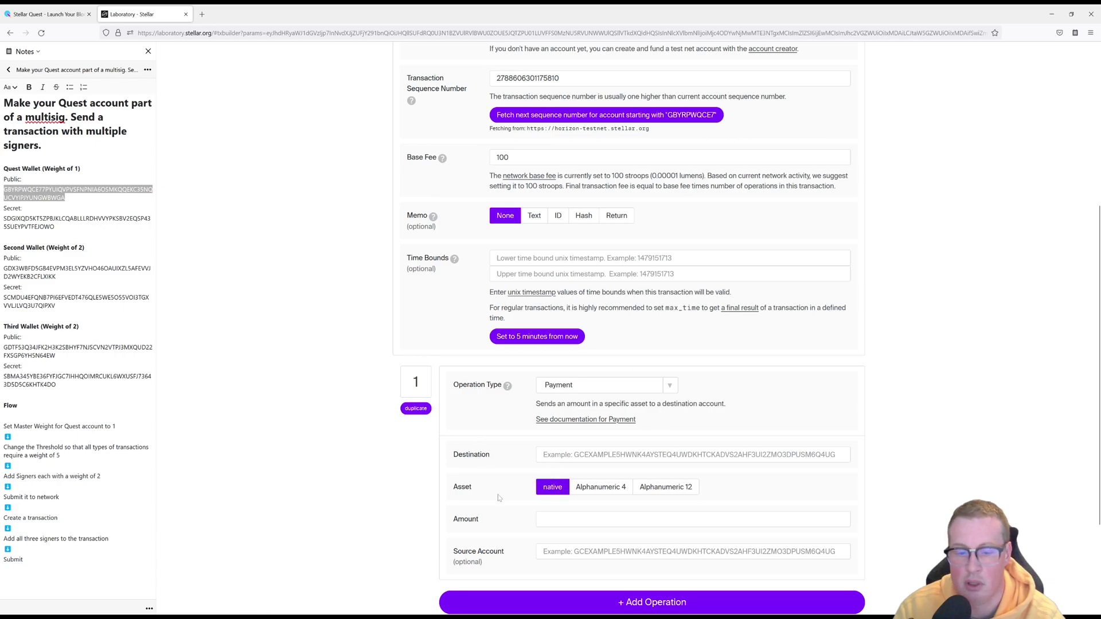
{"action": "left_click", "coordinate": [693, 519]}
{"action": "type", "text": "1"}
{"action": "left_click", "coordinate": [78, 272]}
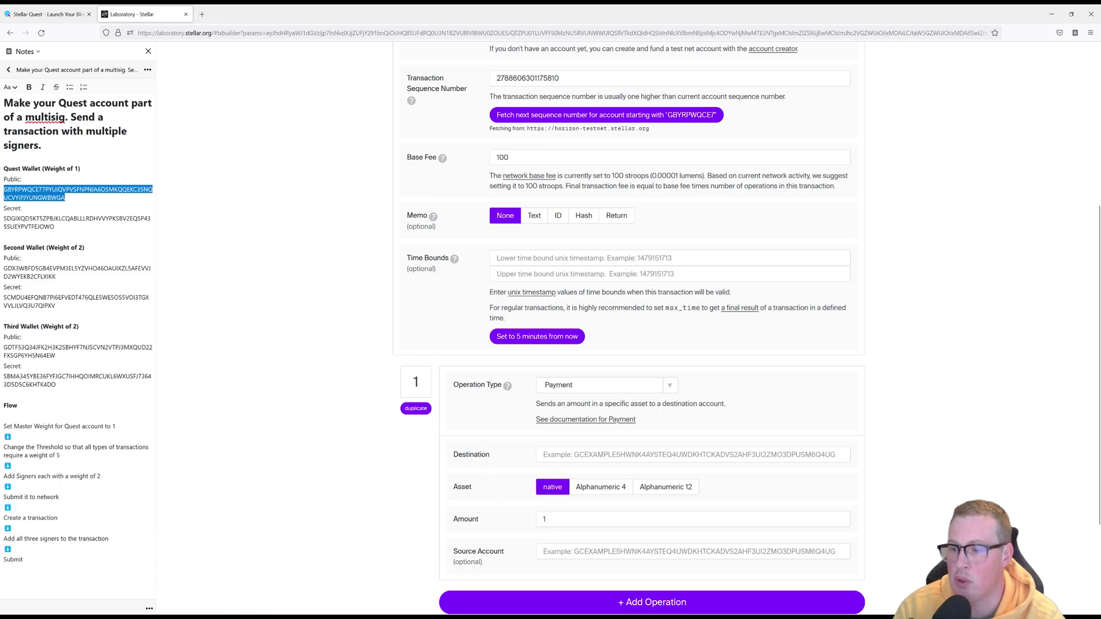
{"action": "double_click", "coordinate": [78, 272]}
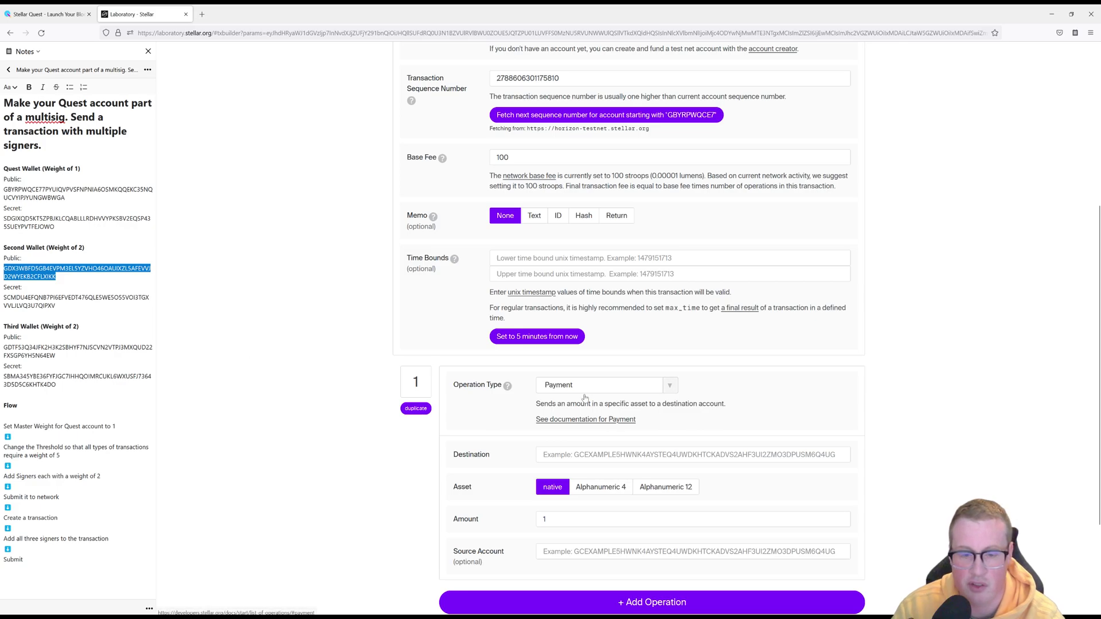
{"action": "left_click", "coordinate": [692, 454]}
{"action": "key", "text": "ctrl+v"}
{"action": "scroll", "coordinate": [370, 507], "scroll_direction": "down", "scroll_amount": 3}
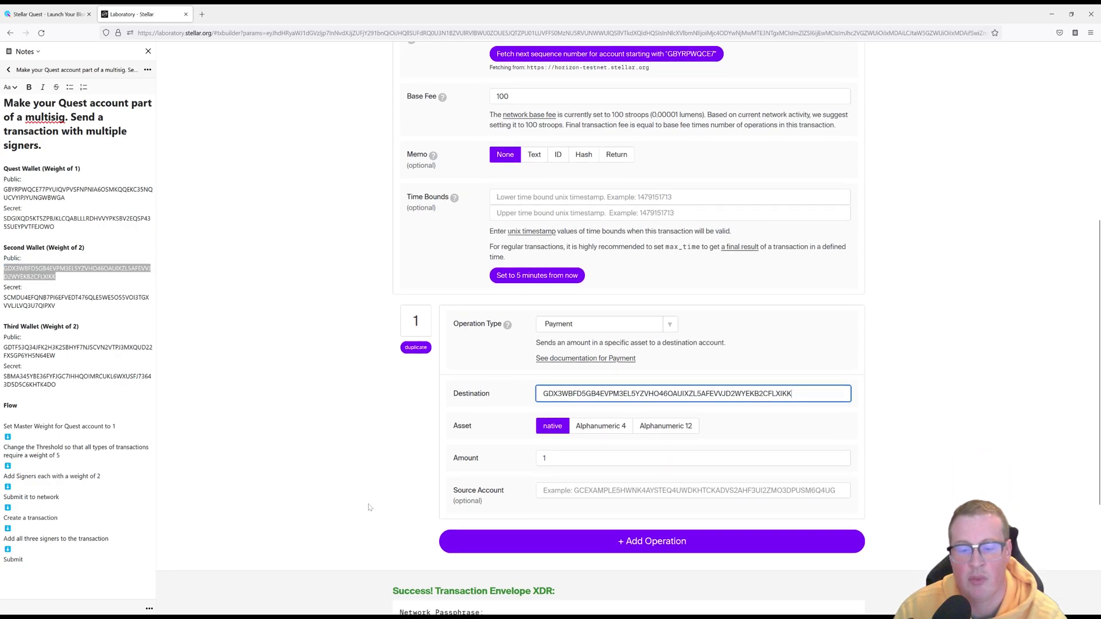
{"action": "scroll", "coordinate": [369, 508], "scroll_direction": "down", "scroll_amount": 1}
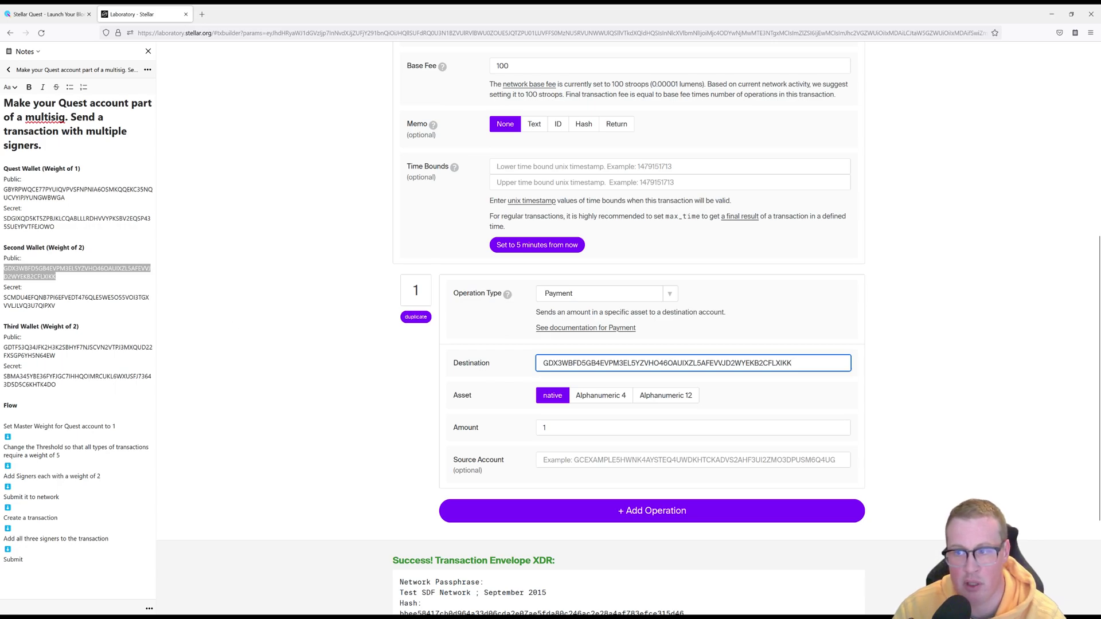
{"action": "left_click_drag", "start_coordinate": [56, 276], "coordinate": [5, 179]}
{"action": "left_click_drag", "start_coordinate": [75, 169], "coordinate": [71, 169]}
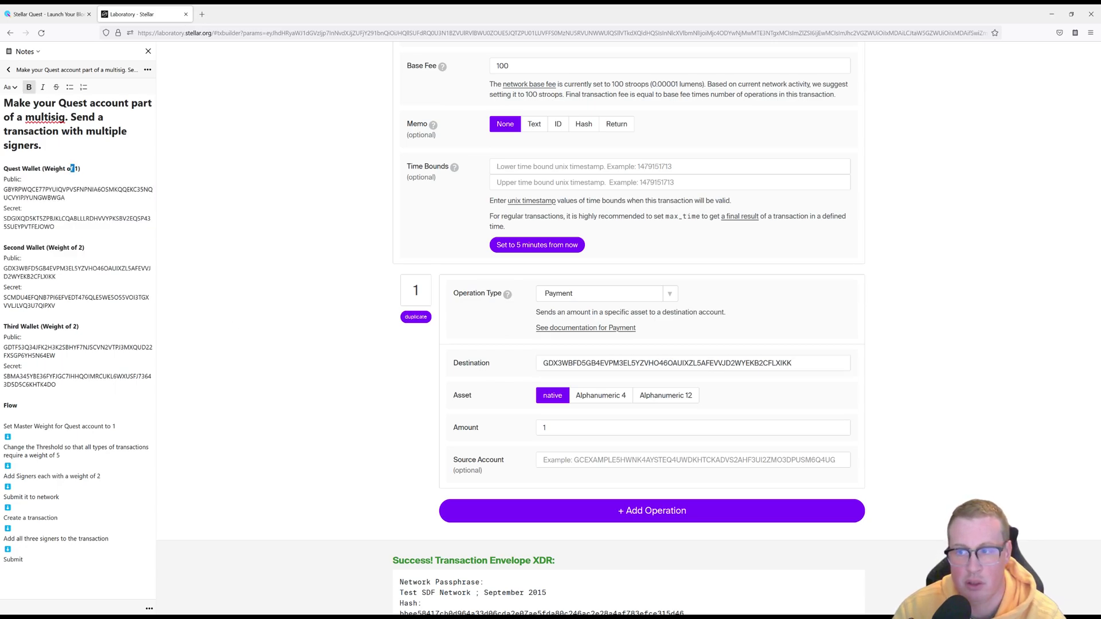
{"action": "scroll", "coordinate": [327, 387], "scroll_direction": "down", "scroll_amount": 3}
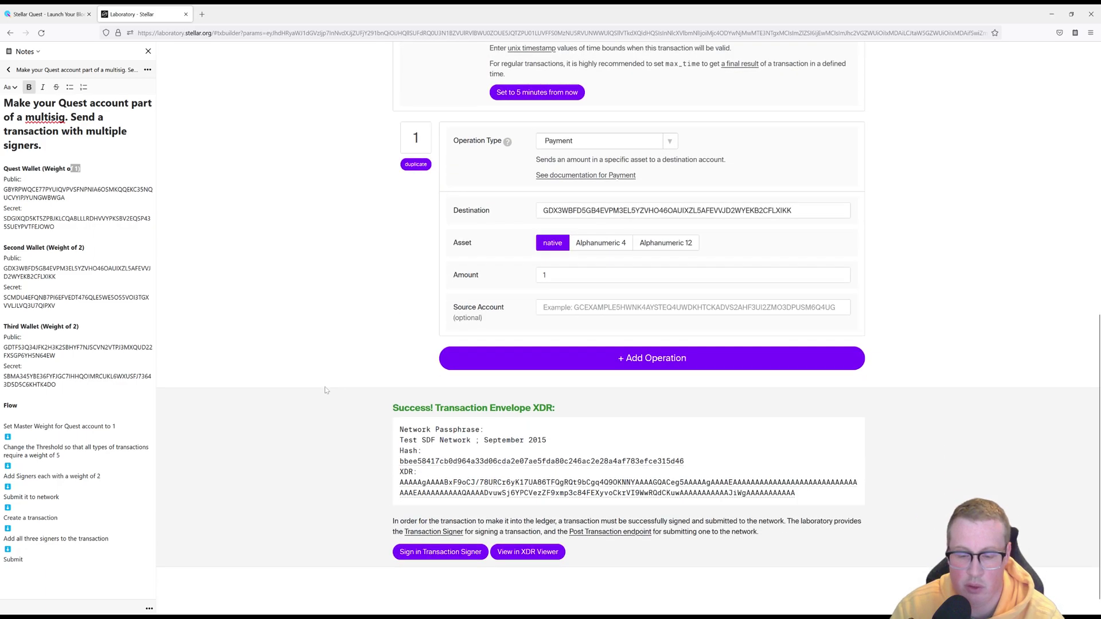
- Submit the Quest-only signed payment and highlight the resulting tx_bad_auth error
{"action": "left_click", "coordinate": [442, 530]}
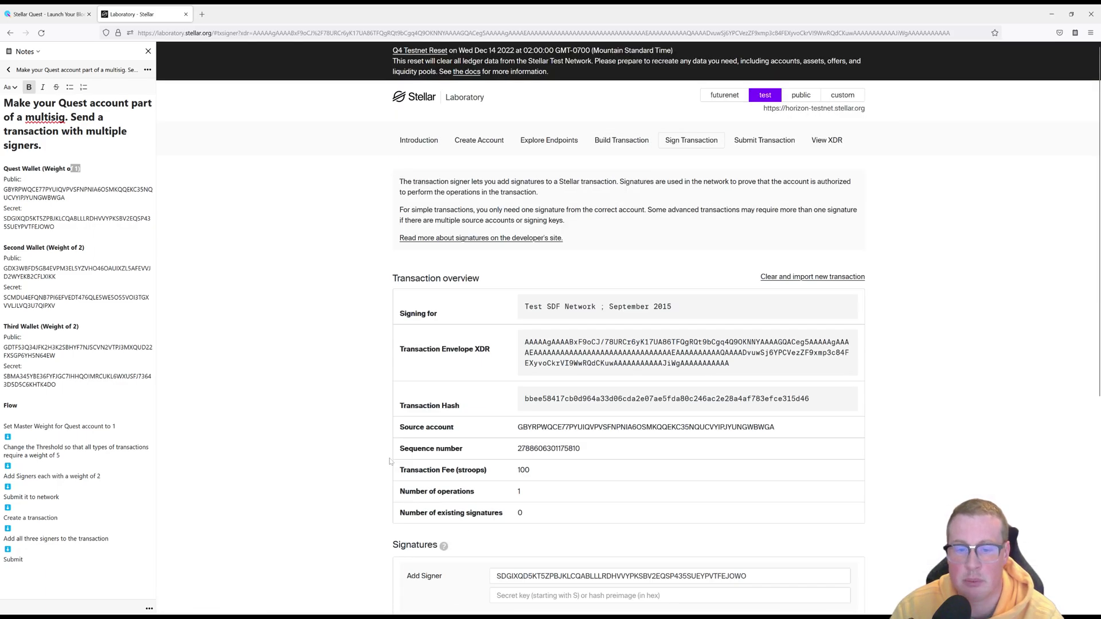
{"action": "scroll", "coordinate": [389, 462], "scroll_direction": "down", "scroll_amount": 4}
{"action": "scroll", "coordinate": [413, 499], "scroll_direction": "down", "scroll_amount": 2}
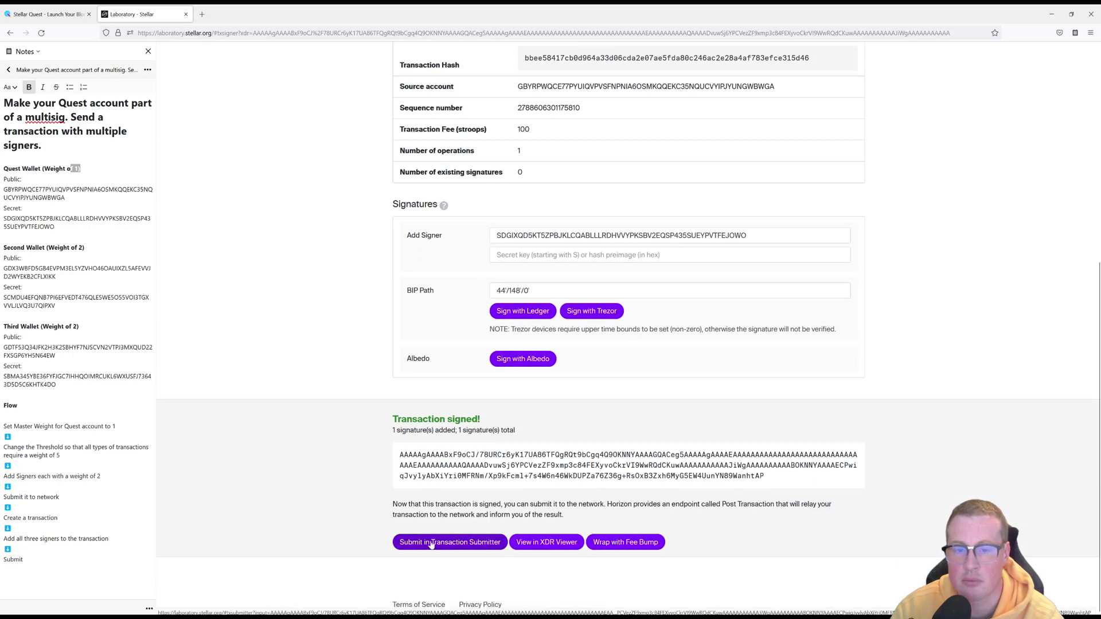
{"action": "left_click", "coordinate": [432, 544]}
{"action": "left_click", "coordinate": [429, 286]}
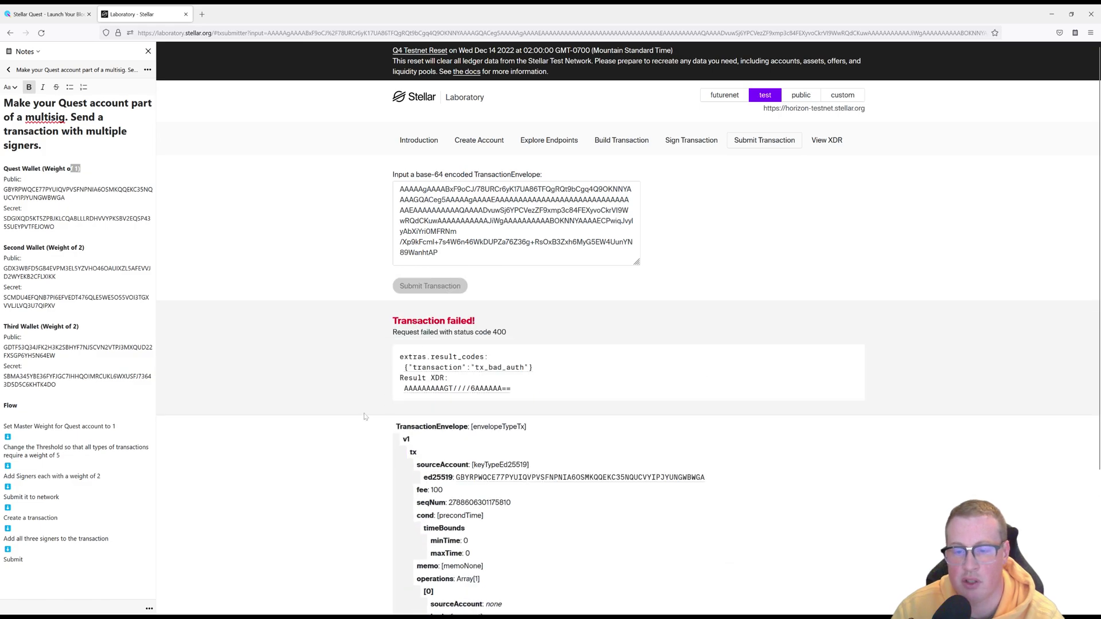
{"action": "left_click_drag", "start_coordinate": [460, 371], "coordinate": [480, 376]}
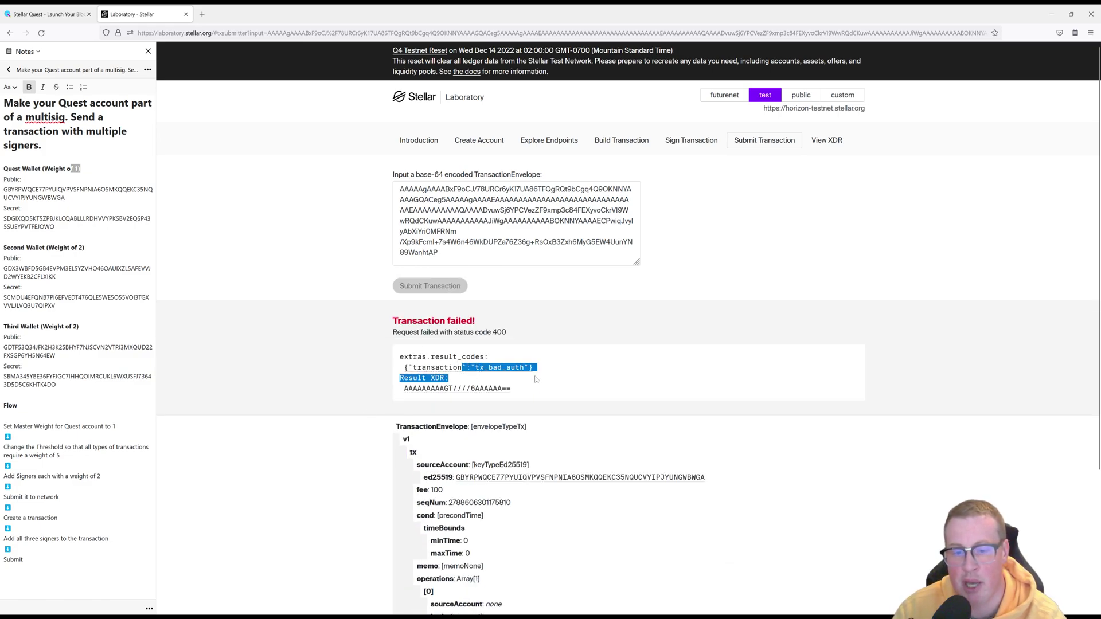
{"action": "left_click", "coordinate": [578, 387]}
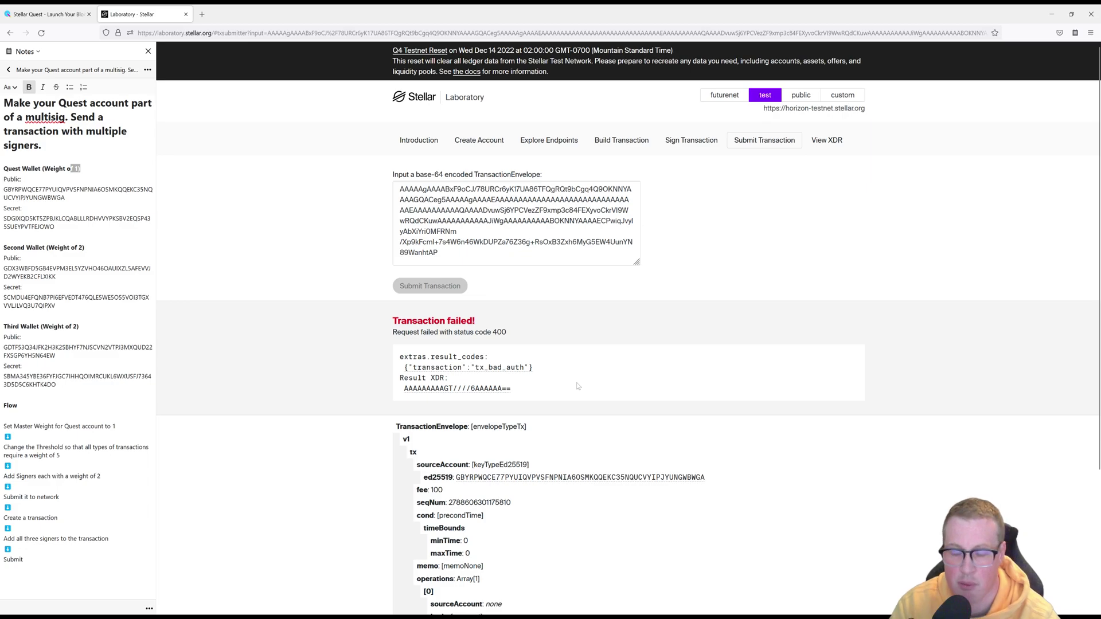
- Change the payment amount from 1 to 100 in the transaction builder
{"action": "left_click", "coordinate": [619, 141]}
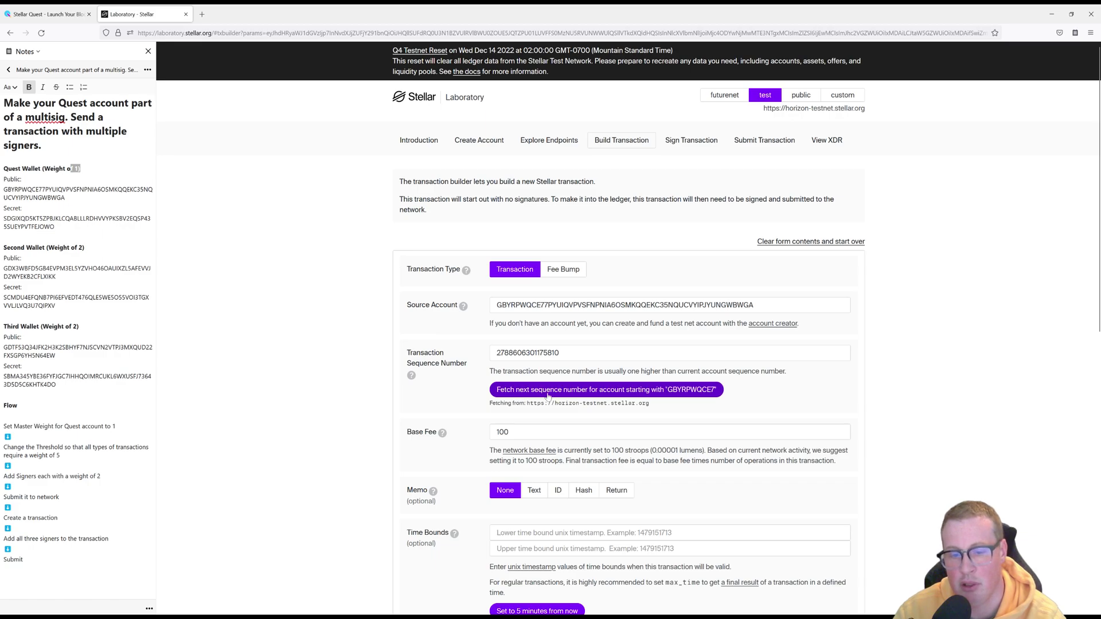
{"action": "scroll", "coordinate": [548, 395], "scroll_direction": "down", "scroll_amount": 3}
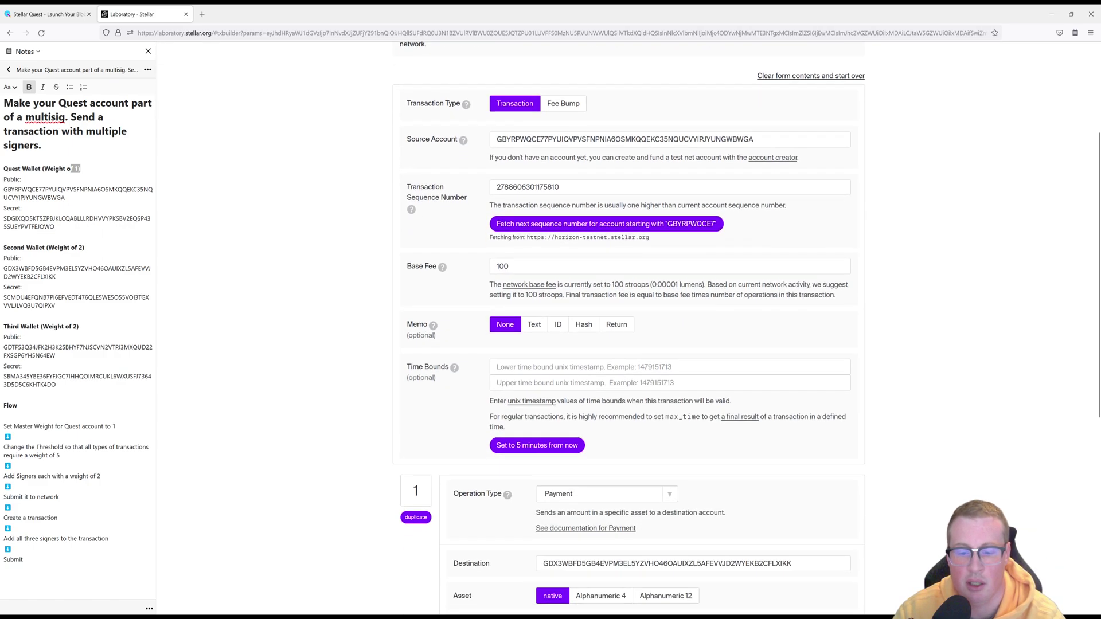
{"action": "scroll", "coordinate": [516, 395], "scroll_direction": "down", "scroll_amount": 3}
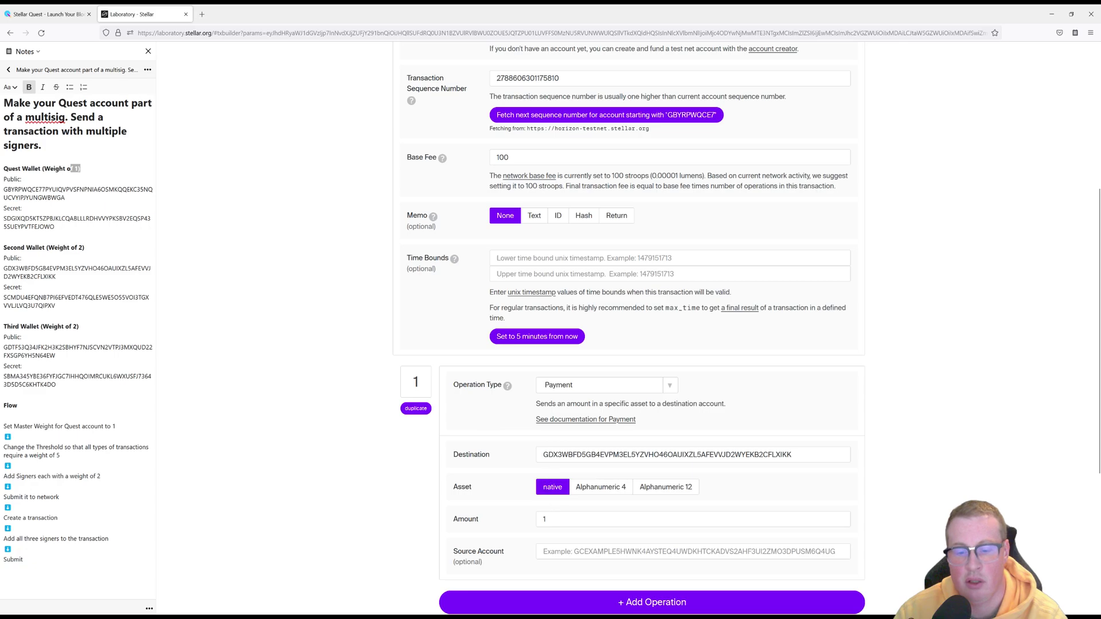
{"action": "left_click", "coordinate": [692, 518]}
{"action": "type", "text": "00"}
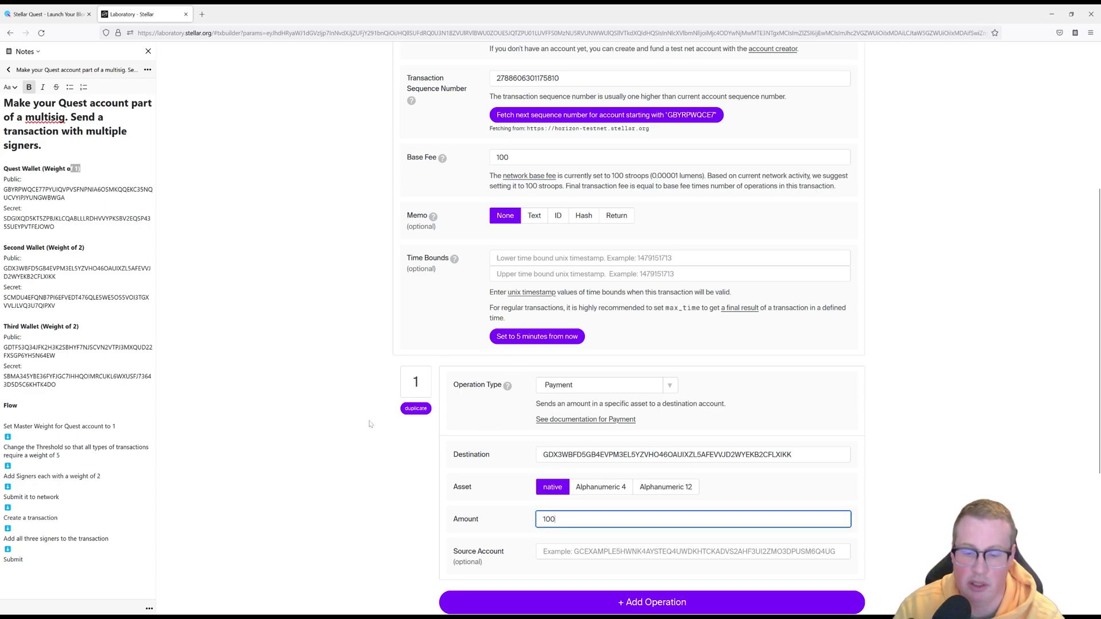
{"action": "scroll", "coordinate": [371, 423], "scroll_direction": "down", "scroll_amount": 2}
{"action": "scroll", "coordinate": [370, 423], "scroll_direction": "down", "scroll_amount": 2}
{"action": "scroll", "coordinate": [371, 423], "scroll_direction": "down", "scroll_amount": 2}
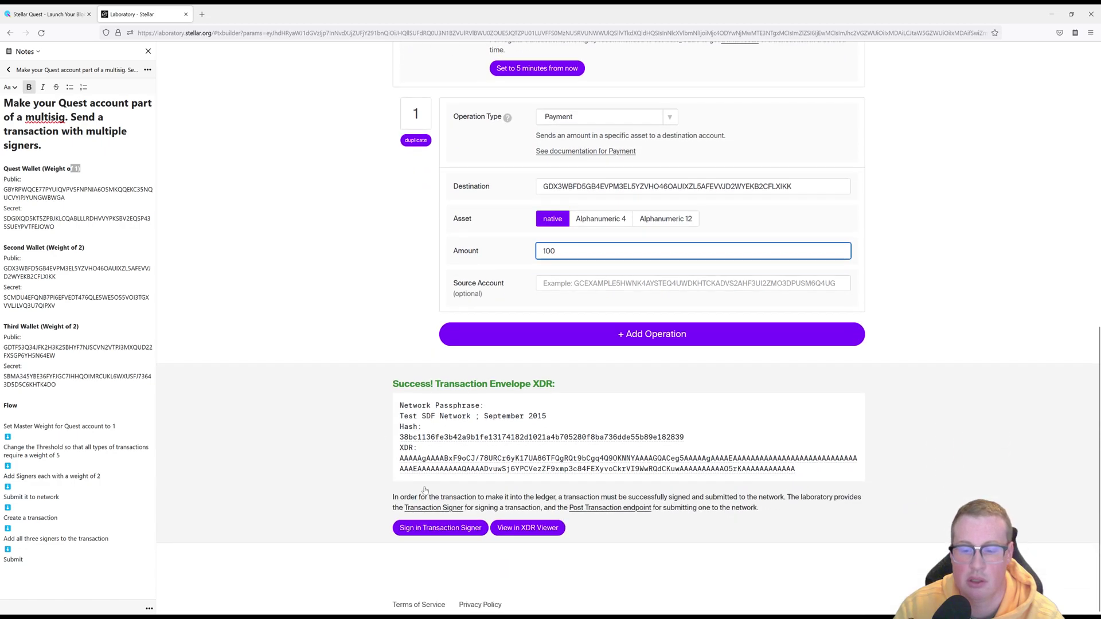
- Load the 100 XLM payment for signing and add the Second Wallet secret key
{"action": "left_click", "coordinate": [416, 533]}
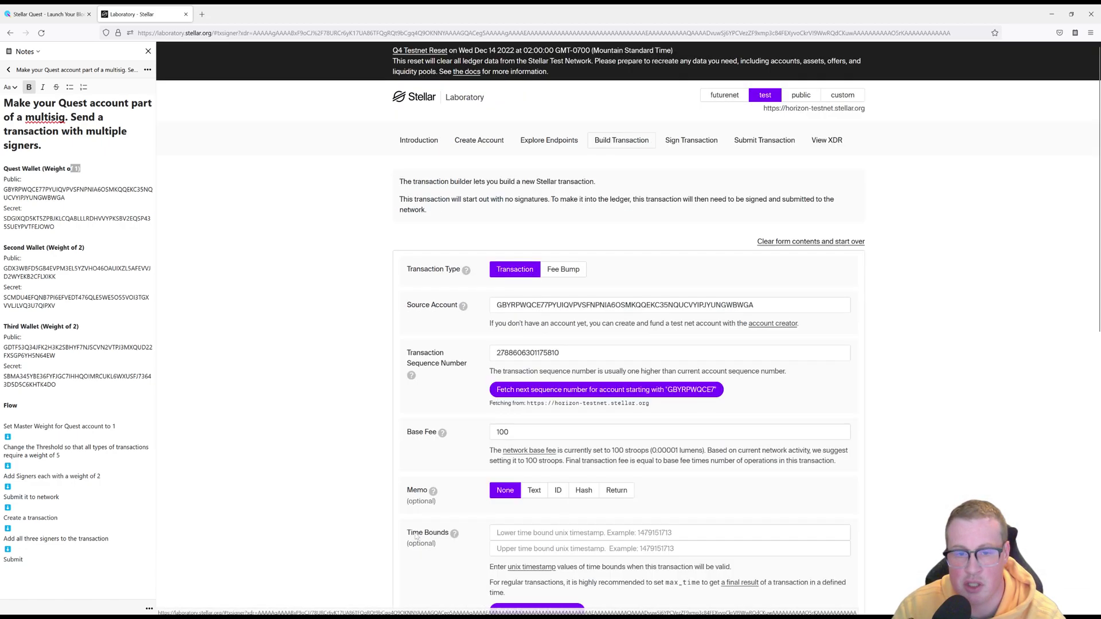
{"action": "scroll", "coordinate": [508, 440], "scroll_direction": "down", "scroll_amount": 5}
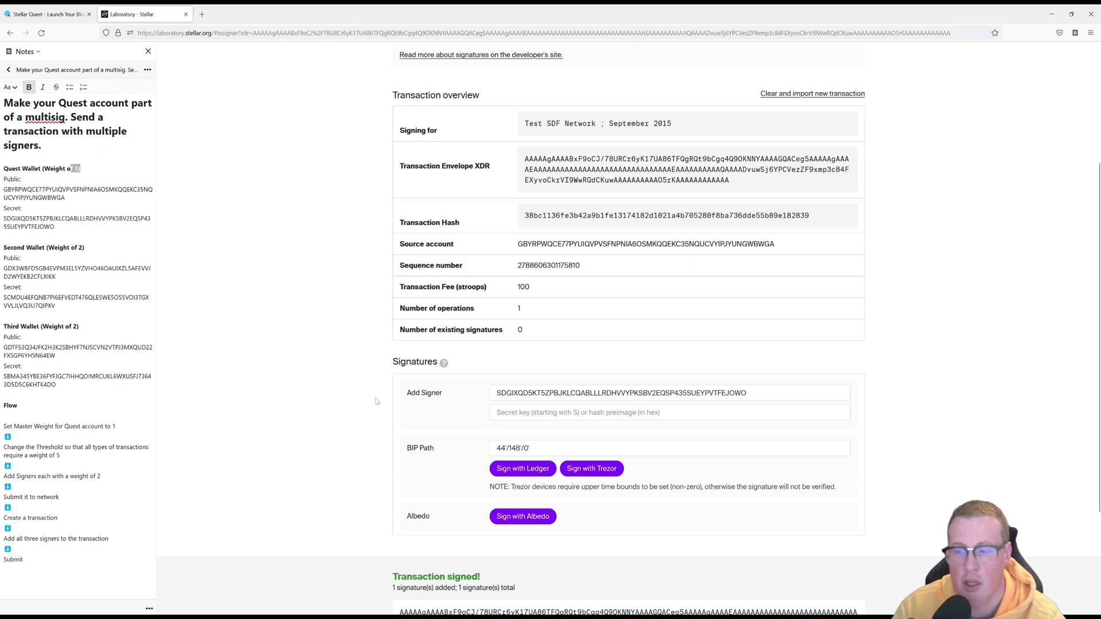
{"action": "left_click_drag", "start_coordinate": [56, 306], "coordinate": [10, 297]}
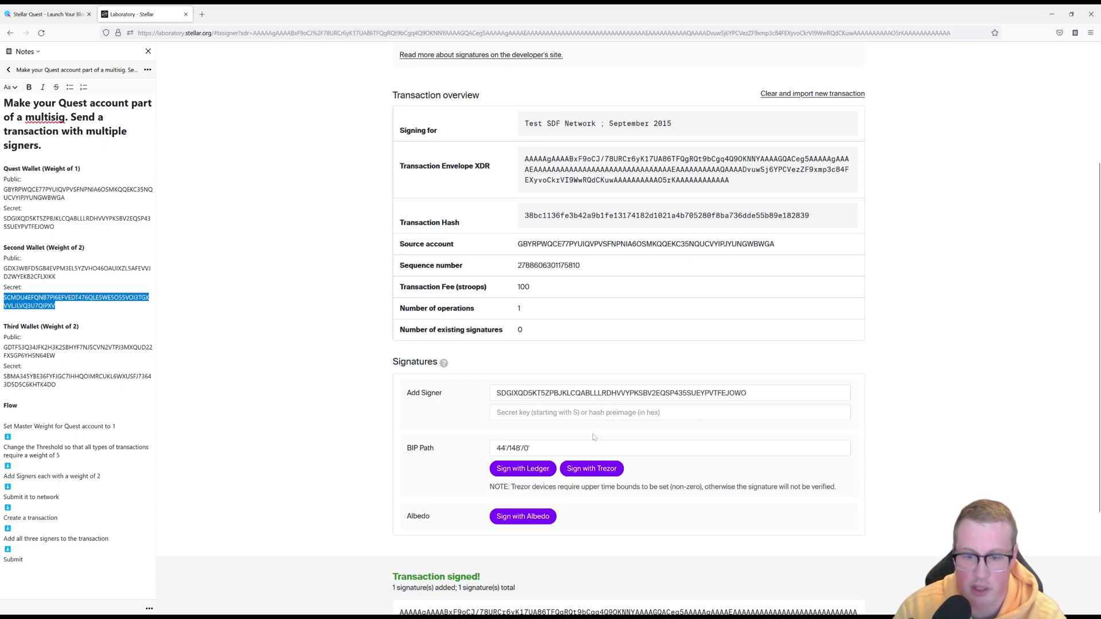
{"action": "left_click", "coordinate": [669, 411]}
{"action": "key", "text": "ctrl+v"}
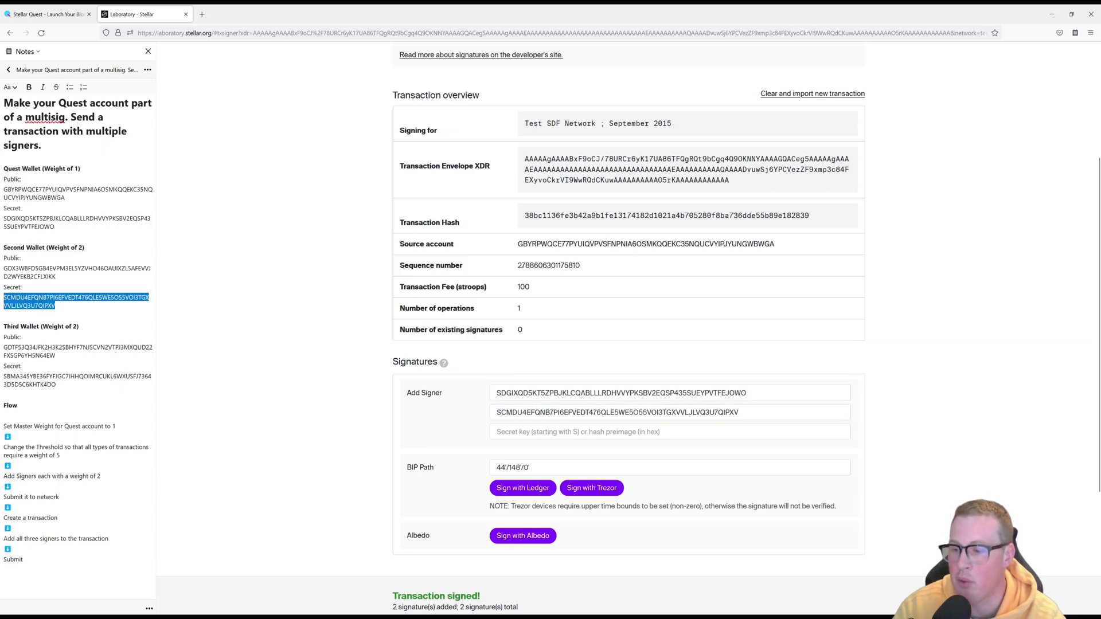
- Add the Third Wallet secret key and highlight the signature count
{"action": "left_click_drag", "start_coordinate": [55, 384], "coordinate": [8, 376]}
{"action": "key", "text": "ctrl+c"}
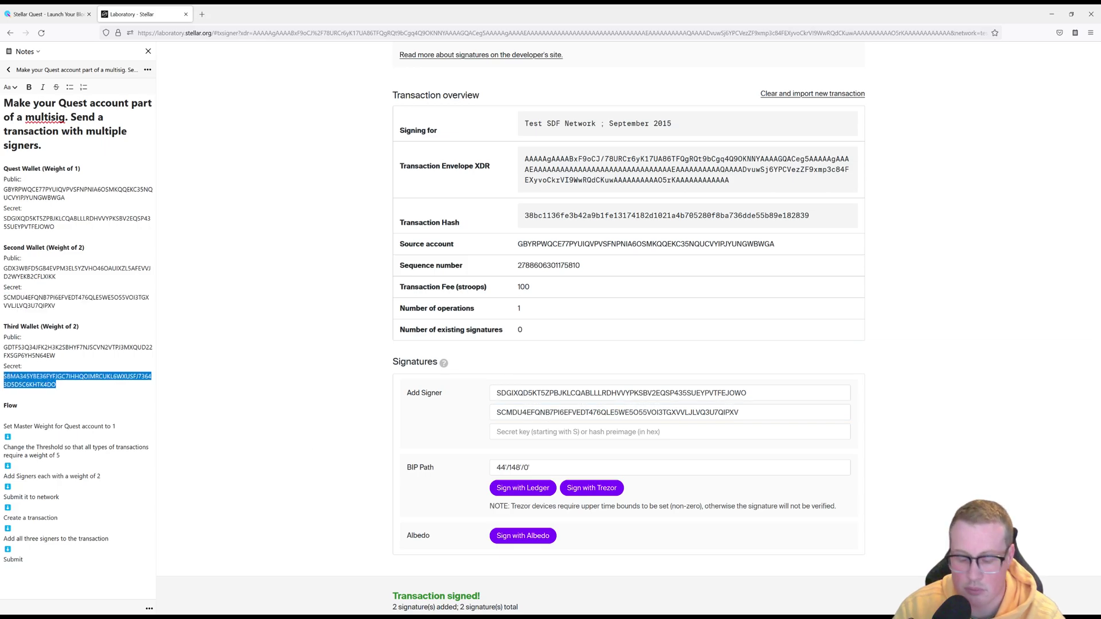
{"action": "left_click", "coordinate": [669, 431]}
{"action": "key", "text": "ctrl+v"}
{"action": "scroll", "coordinate": [359, 428], "scroll_direction": "down", "scroll_amount": 5}
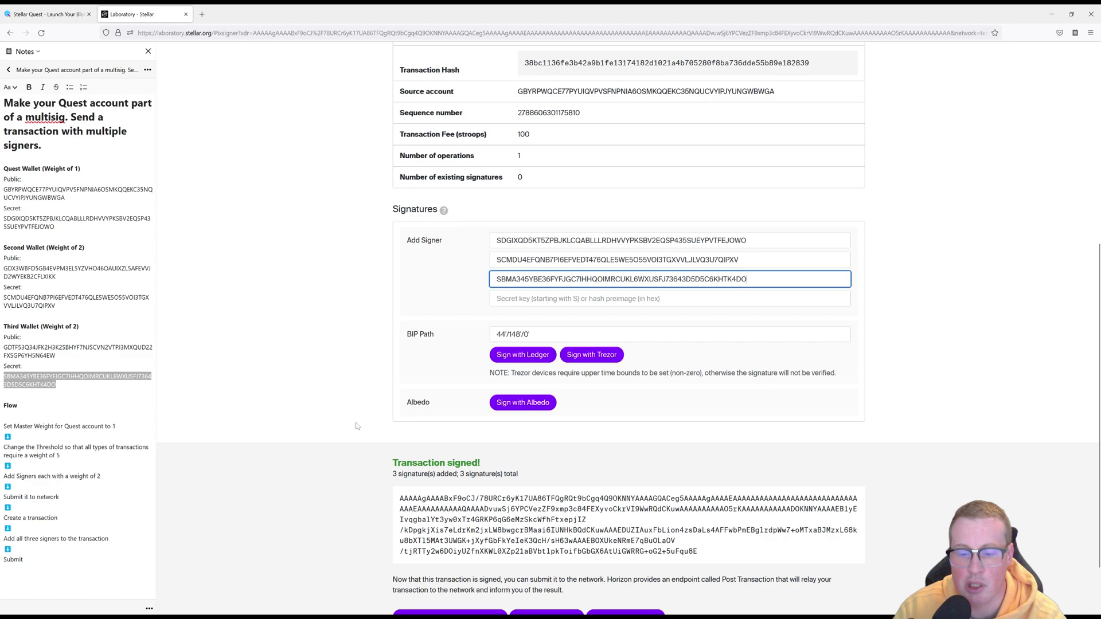
{"action": "left_click_drag", "start_coordinate": [394, 398], "coordinate": [487, 399]}
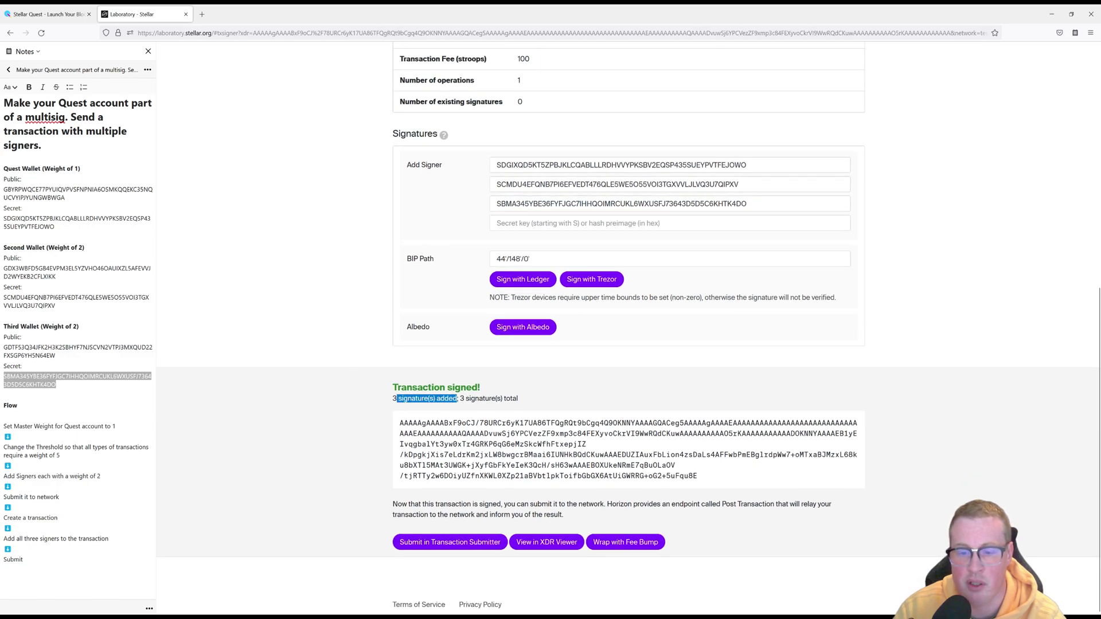
{"action": "left_click", "coordinate": [373, 422]}
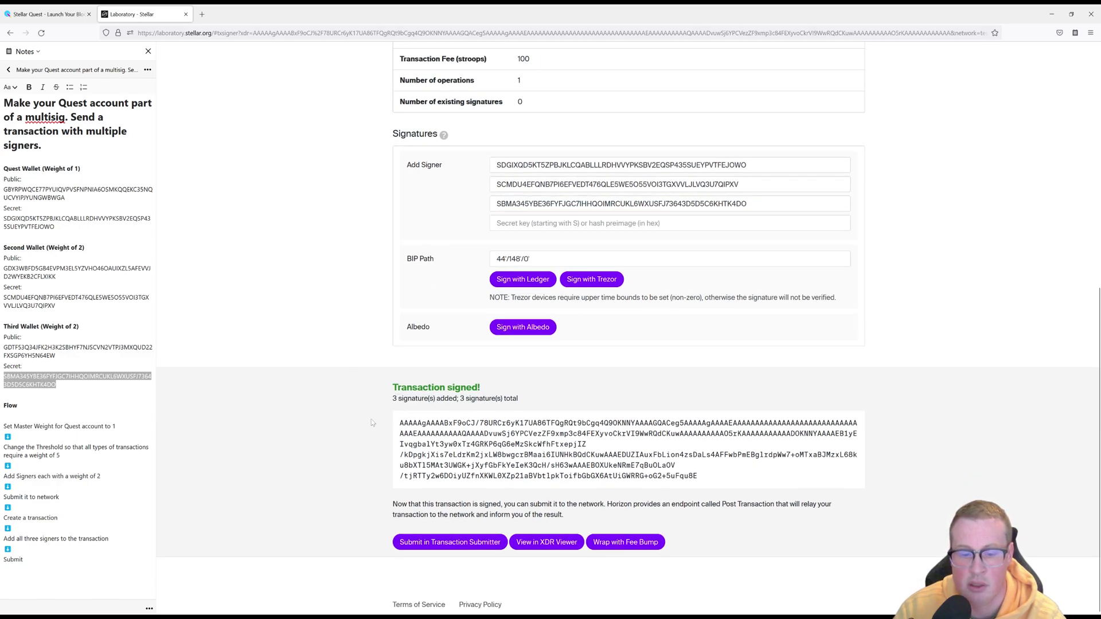
- Submit the triple-signed 100 XLM payment, then highlight signer weights 2, 2 and 1 in the notes
{"action": "left_click", "coordinate": [410, 544]}
{"action": "scroll", "coordinate": [581, 410], "scroll_direction": "down", "scroll_amount": 3}
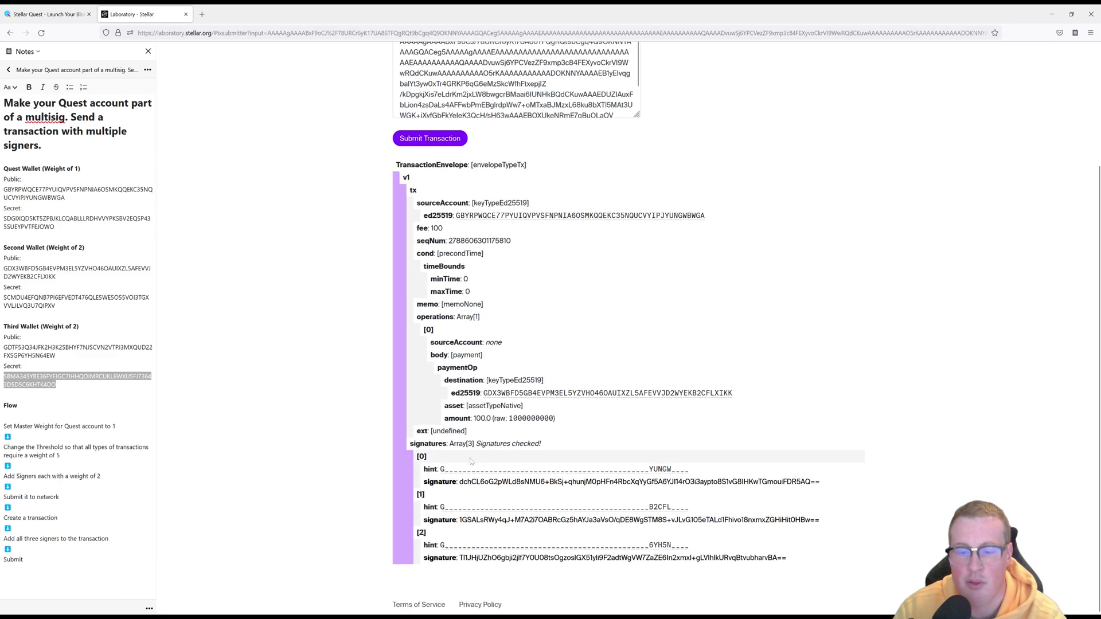
{"action": "scroll", "coordinate": [582, 410], "scroll_direction": "up", "scroll_amount": 3}
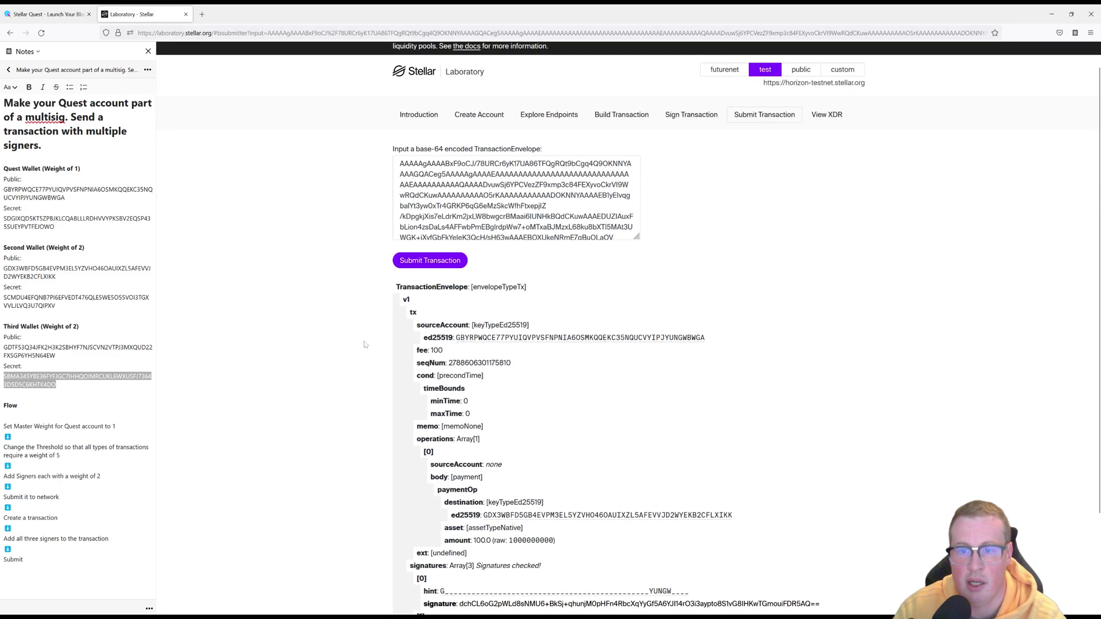
{"action": "scroll", "coordinate": [514, 408], "scroll_direction": "down", "scroll_amount": 1}
{"action": "scroll", "coordinate": [514, 409], "scroll_direction": "down", "scroll_amount": 2}
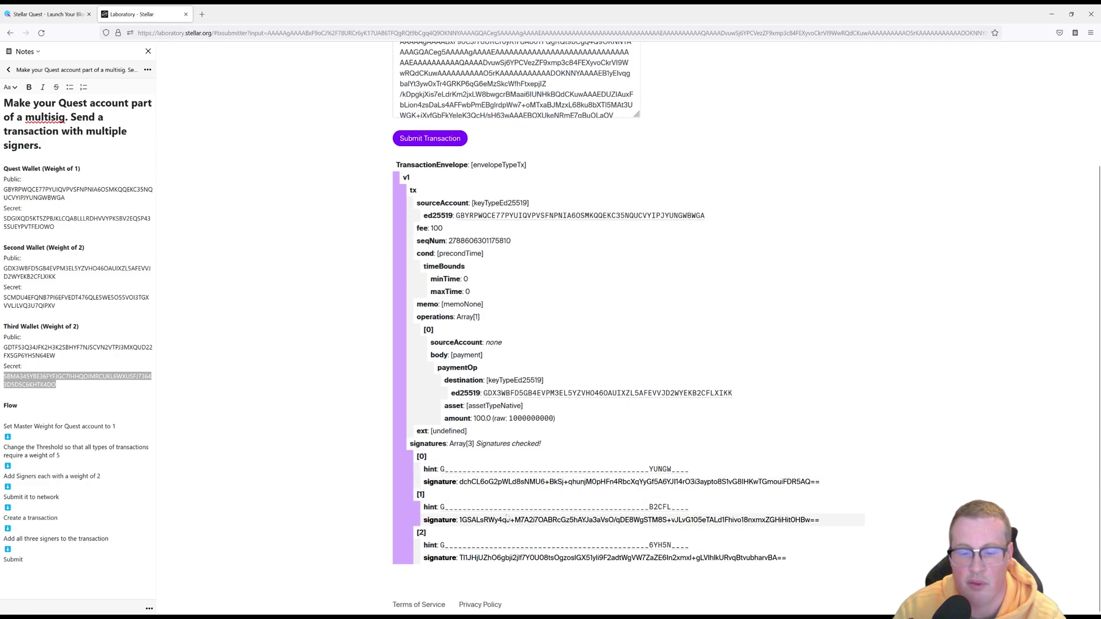
{"action": "scroll", "coordinate": [581, 410], "scroll_direction": "up", "scroll_amount": 5}
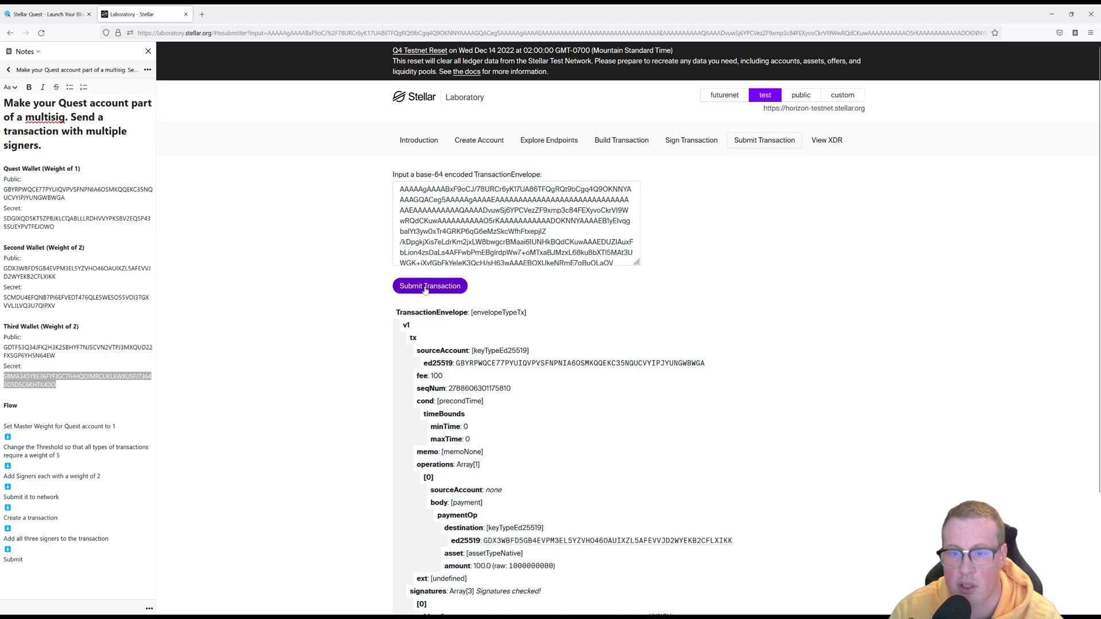
{"action": "left_click", "coordinate": [426, 286]}
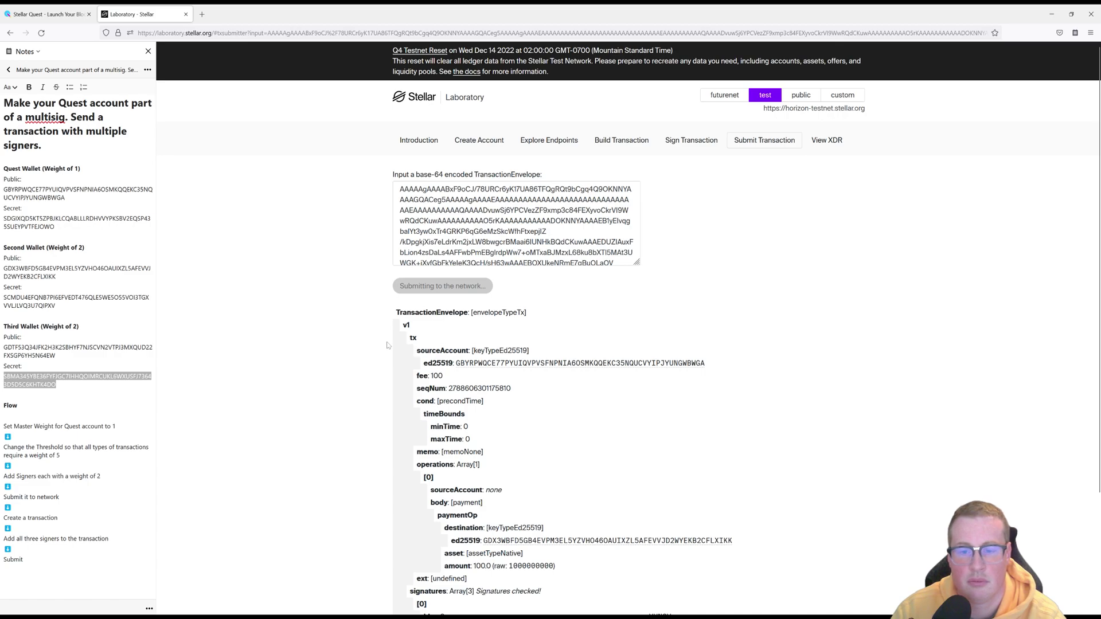
{"action": "scroll", "coordinate": [387, 344], "scroll_direction": "down", "scroll_amount": 3}
{"action": "scroll", "coordinate": [387, 344], "scroll_direction": "down", "scroll_amount": 3}
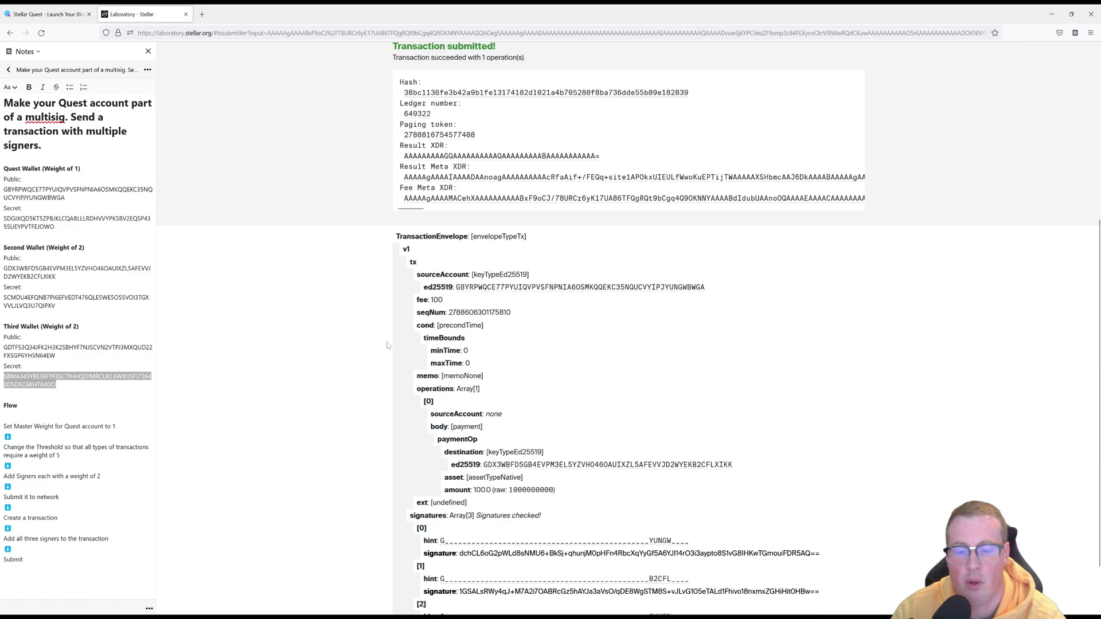
{"action": "scroll", "coordinate": [387, 344], "scroll_direction": "down", "scroll_amount": 1}
{"action": "scroll", "coordinate": [387, 344], "scroll_direction": "up", "scroll_amount": 4}
{"action": "scroll", "coordinate": [387, 344], "scroll_direction": "up", "scroll_amount": 3}
{"action": "scroll", "coordinate": [387, 344], "scroll_direction": "up", "scroll_amount": 2}
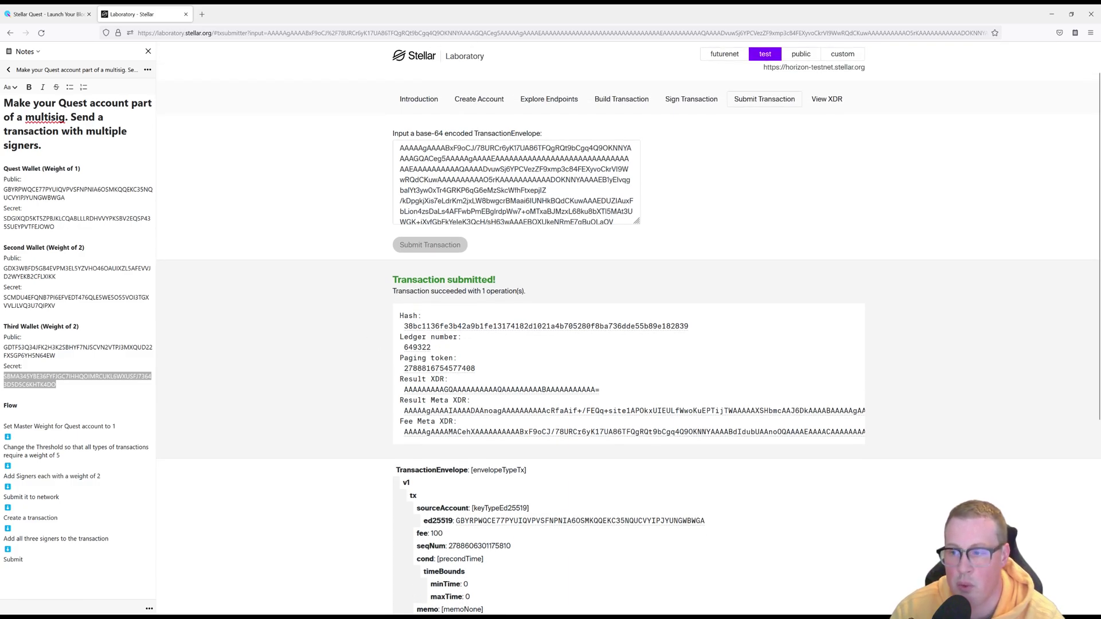
{"action": "left_click", "coordinate": [69, 247]}
{"action": "double_click", "coordinate": [68, 247]}
{"action": "double_click", "coordinate": [60, 325]}
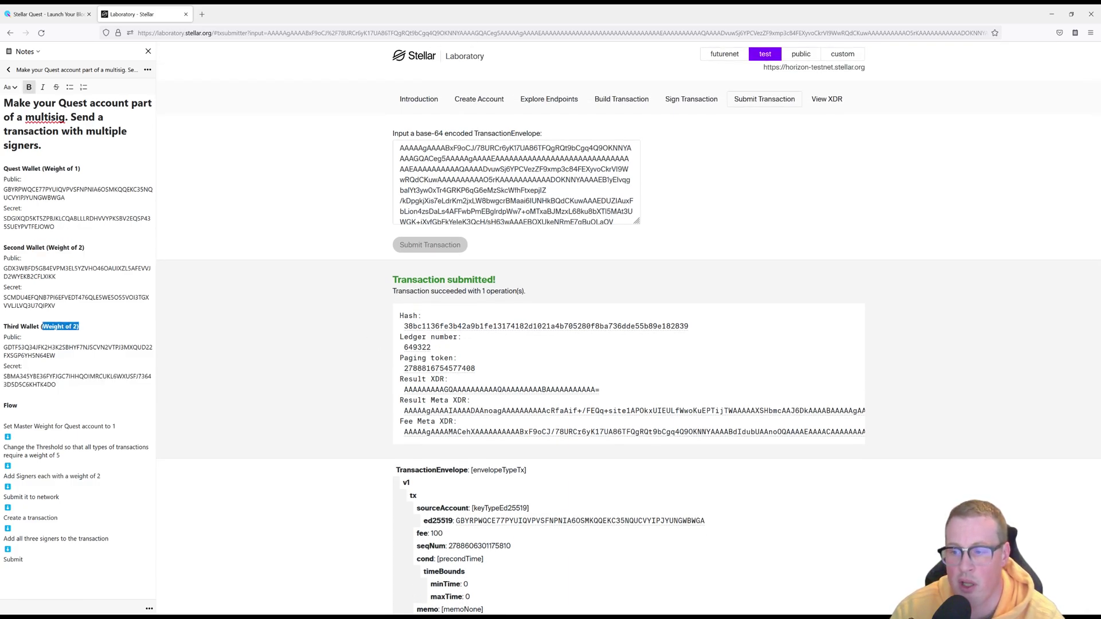
{"action": "left_click_drag", "start_coordinate": [40, 168], "coordinate": [74, 168]}
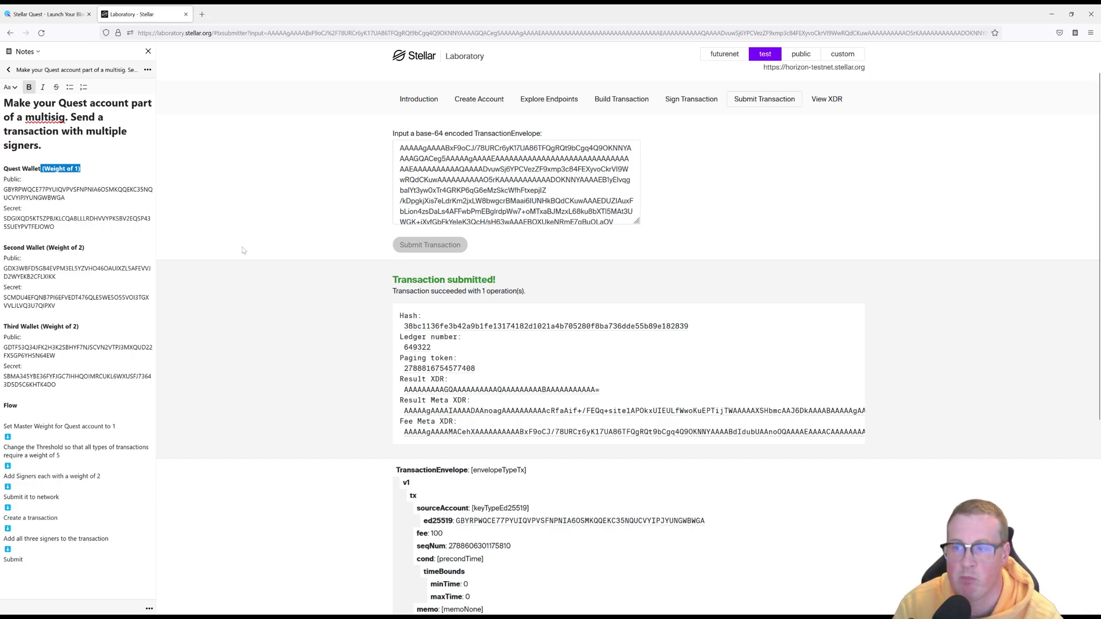
- Return to the Stellar Quest level page and start verifying the multisig quest solution
{"action": "left_click", "coordinate": [48, 13]}
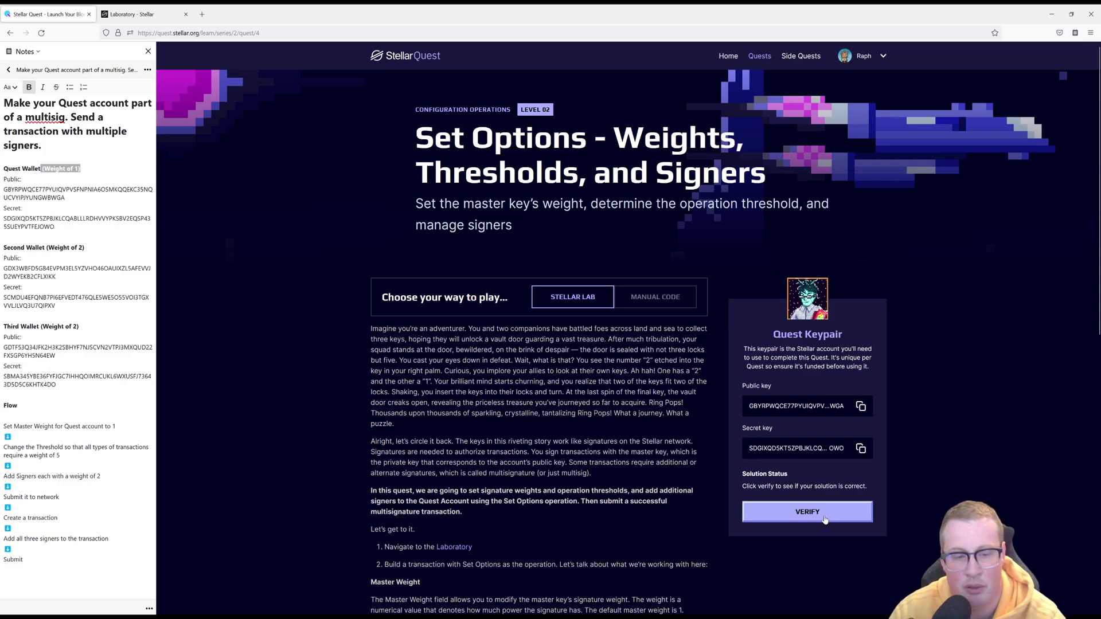
{"action": "left_click", "coordinate": [824, 517]}
{"action": "scroll", "coordinate": [627, 477], "scroll_direction": "down", "scroll_amount": 1}
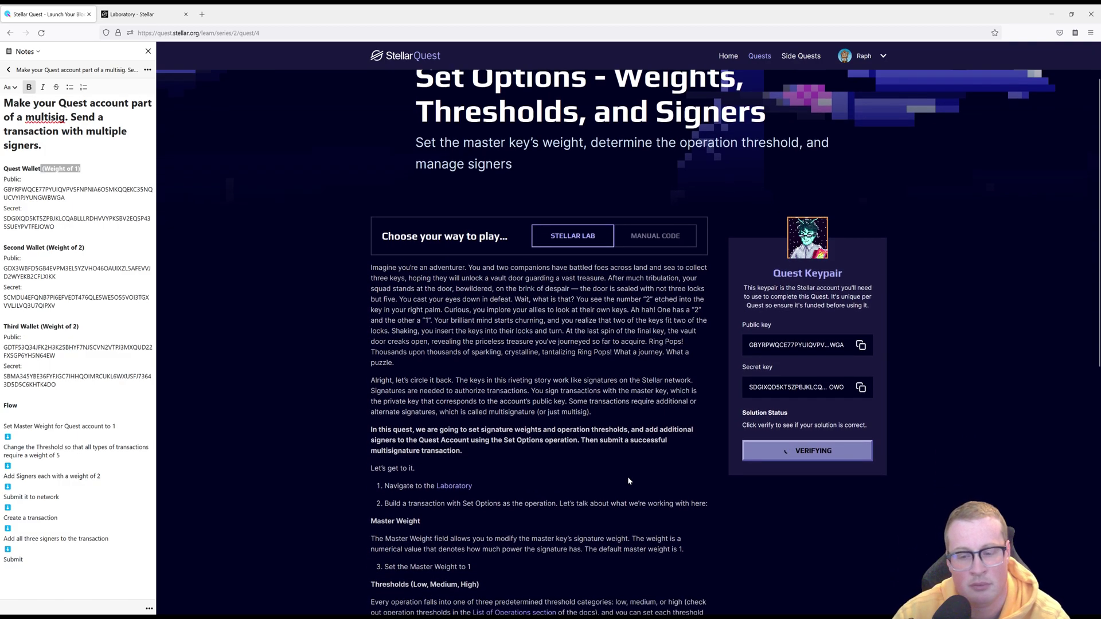